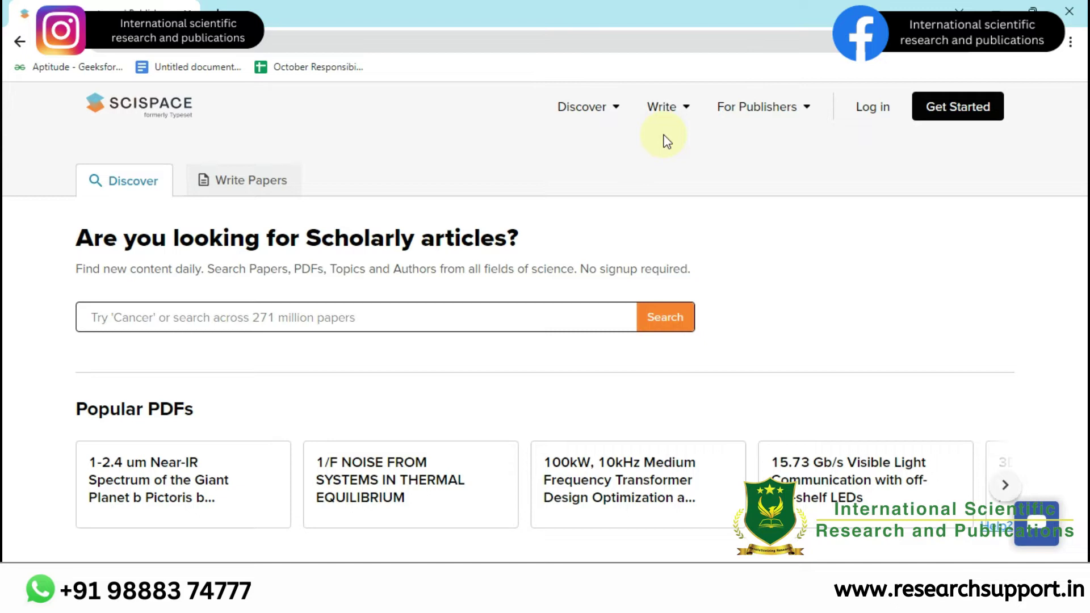
Review the Plagiarism check service's price and Turnitin note, and open the Journal Submission service page
{"action": "left_click", "coordinate": [596, 110]}
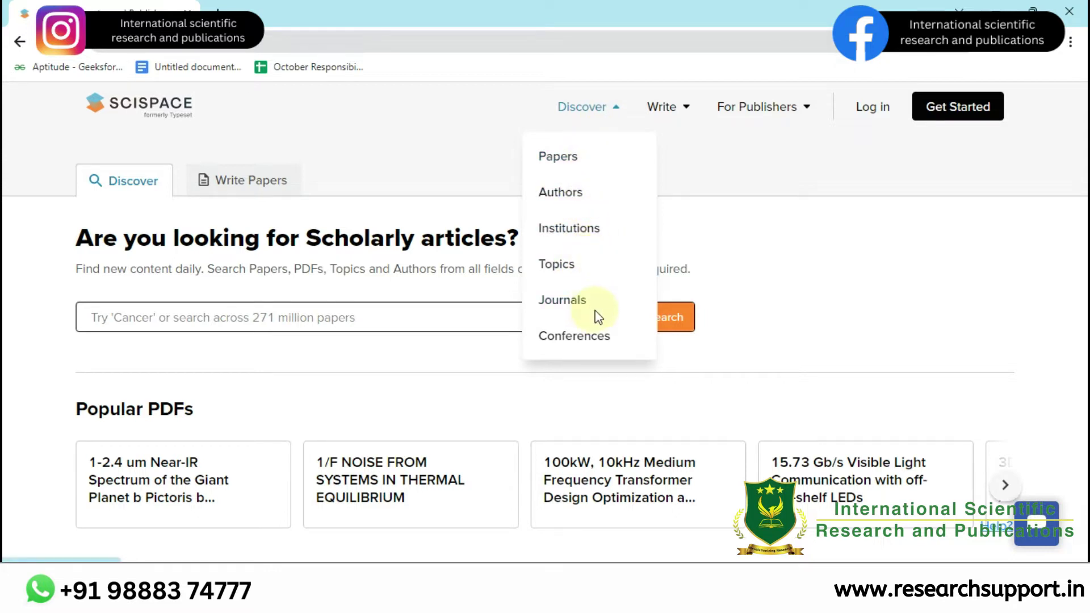
{"action": "left_click", "coordinate": [684, 109]}
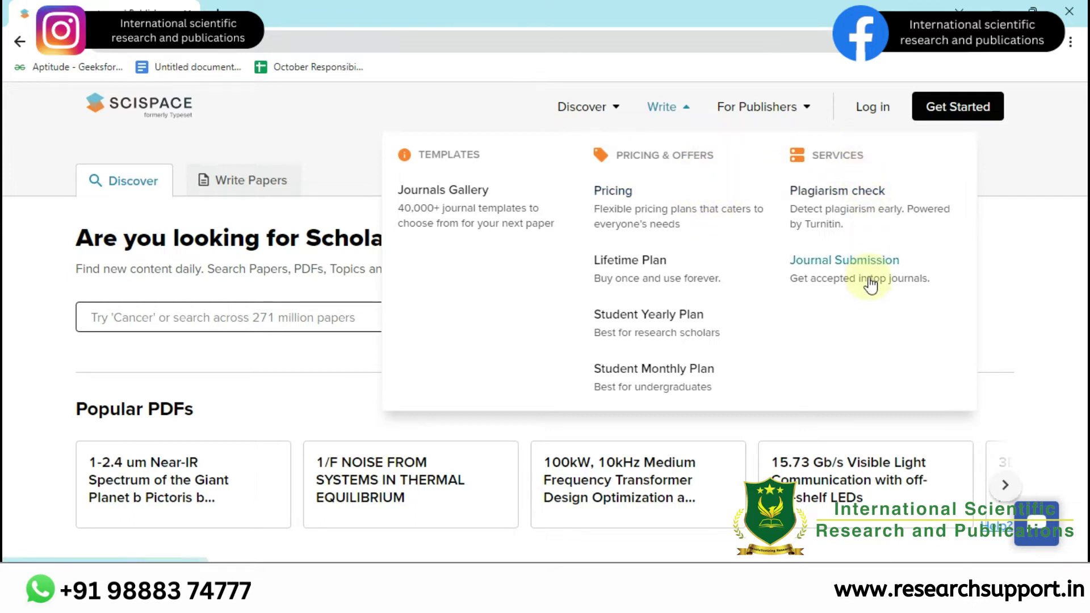
{"action": "left_click", "coordinate": [834, 219]}
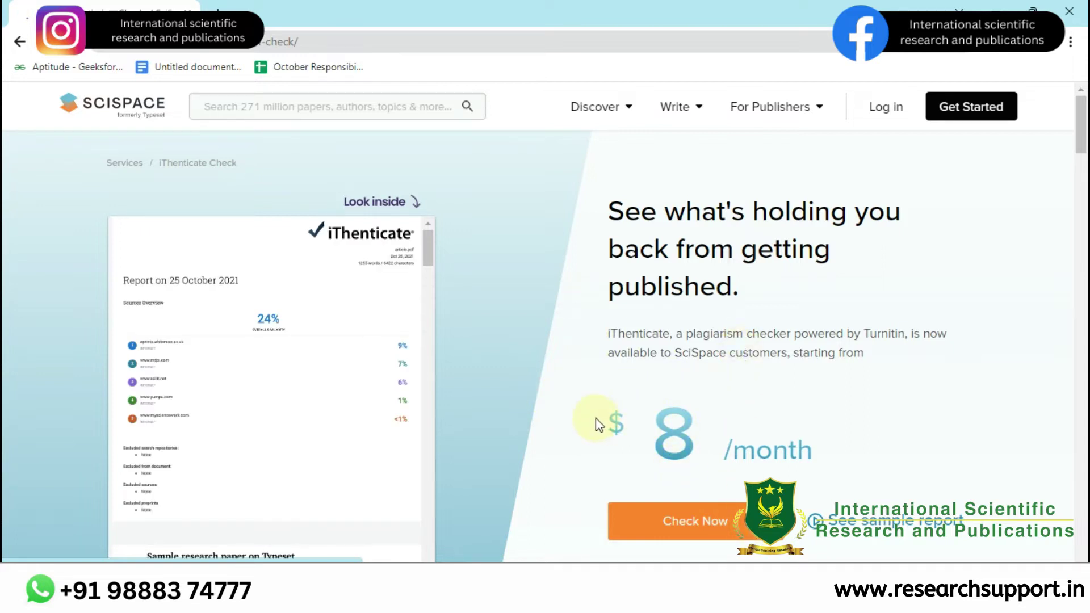
{"action": "left_click_drag", "start_coordinate": [594, 425], "coordinate": [802, 426]}
{"action": "left_click", "coordinate": [908, 414]}
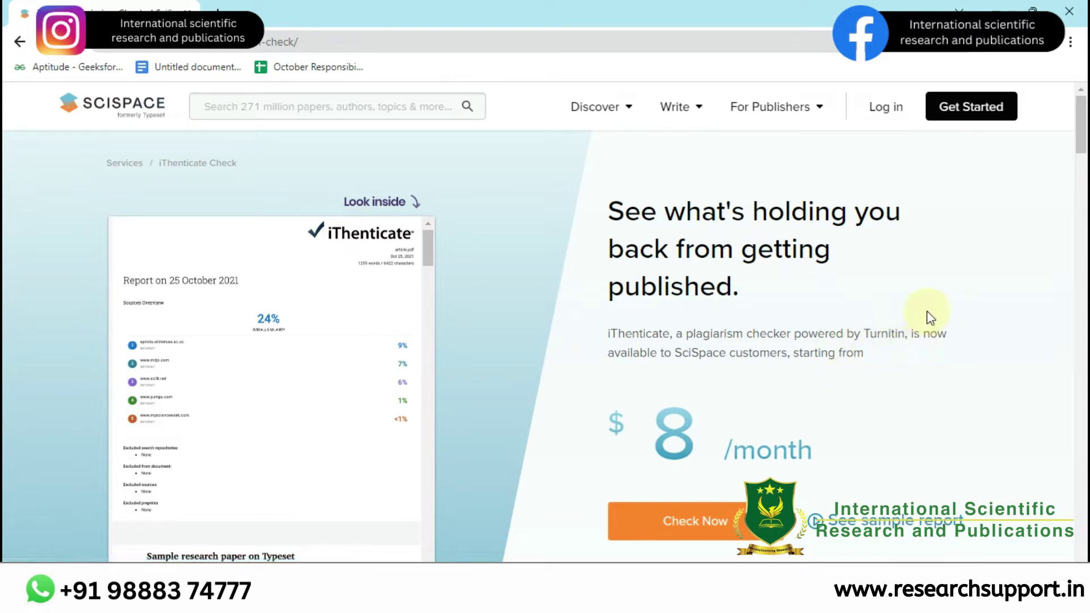
{"action": "left_click_drag", "start_coordinate": [837, 339], "coordinate": [920, 324]}
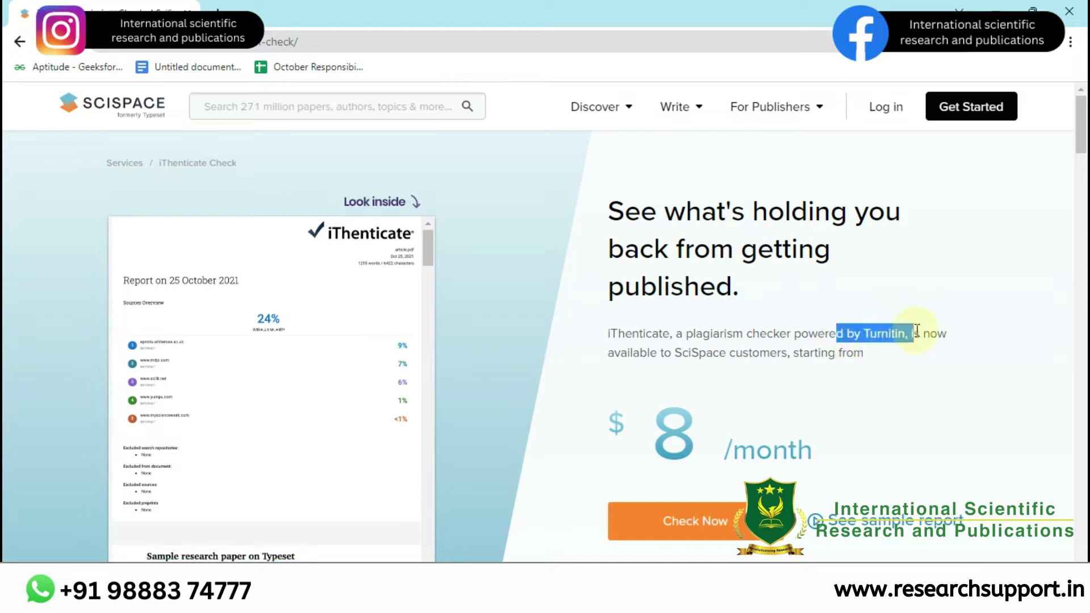
{"action": "left_click", "coordinate": [959, 284]}
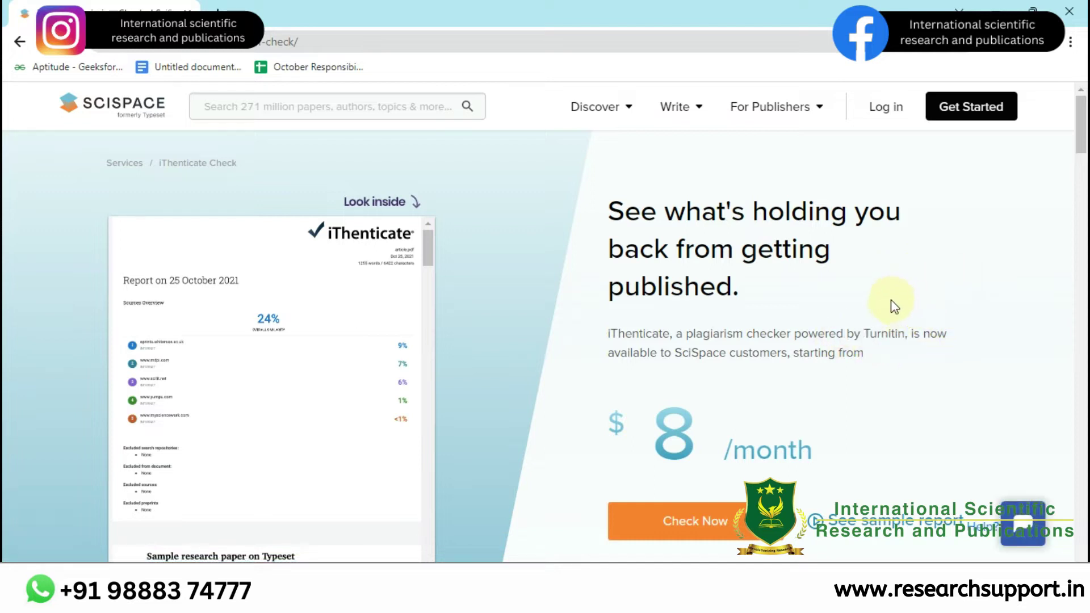
{"action": "mouse_move", "coordinate": [681, 108]}
{"action": "left_click", "coordinate": [850, 264]}
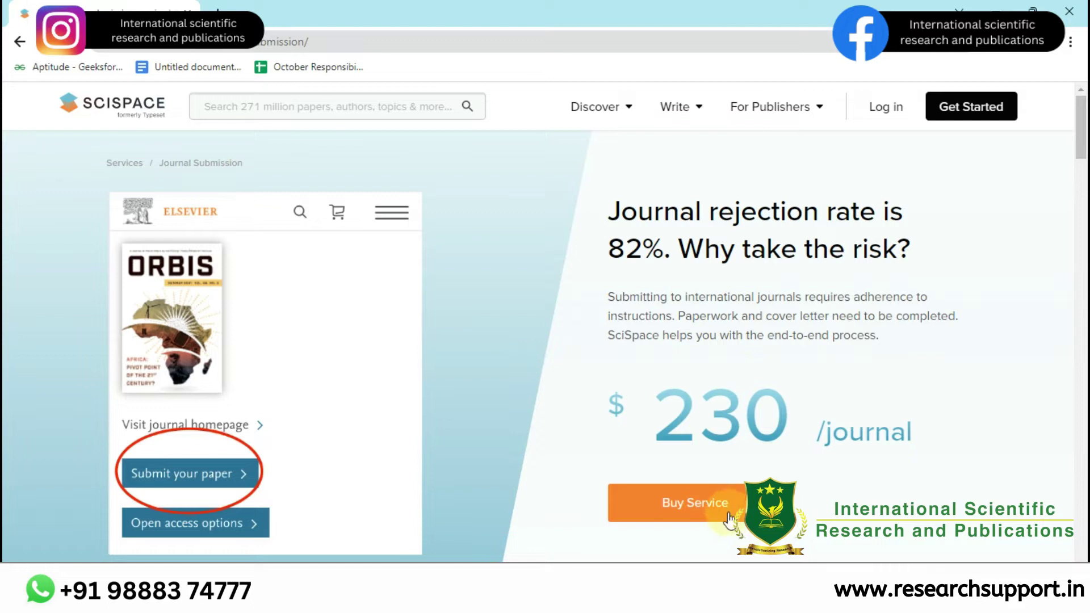
Log in to SciSpace with a Google account
{"action": "left_click", "coordinate": [871, 106]}
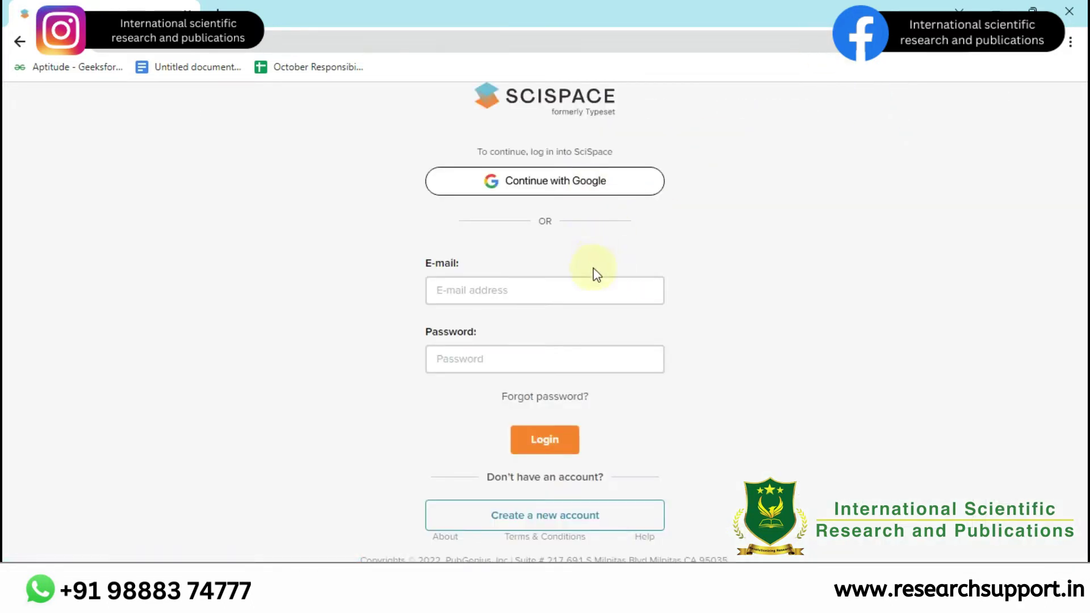
{"action": "left_click", "coordinate": [505, 293]}
{"action": "left_click", "coordinate": [588, 182]}
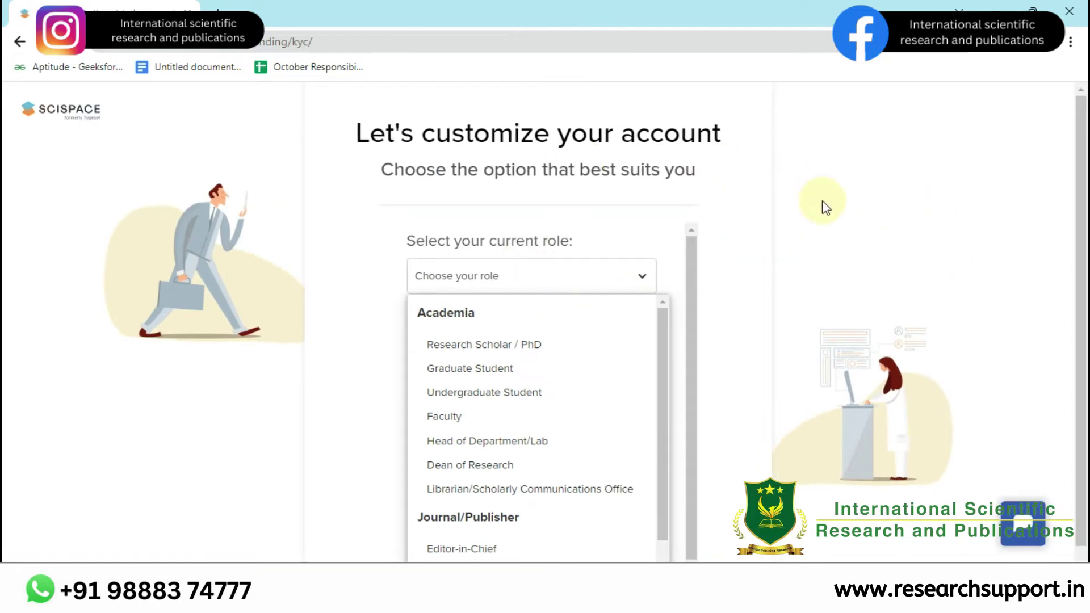
Set the current role to Research Scholar / PhD and continue from the welcome page to choosing a journal template
{"action": "scroll", "coordinate": [670, 278], "scroll_direction": "down", "scroll_amount": 1}
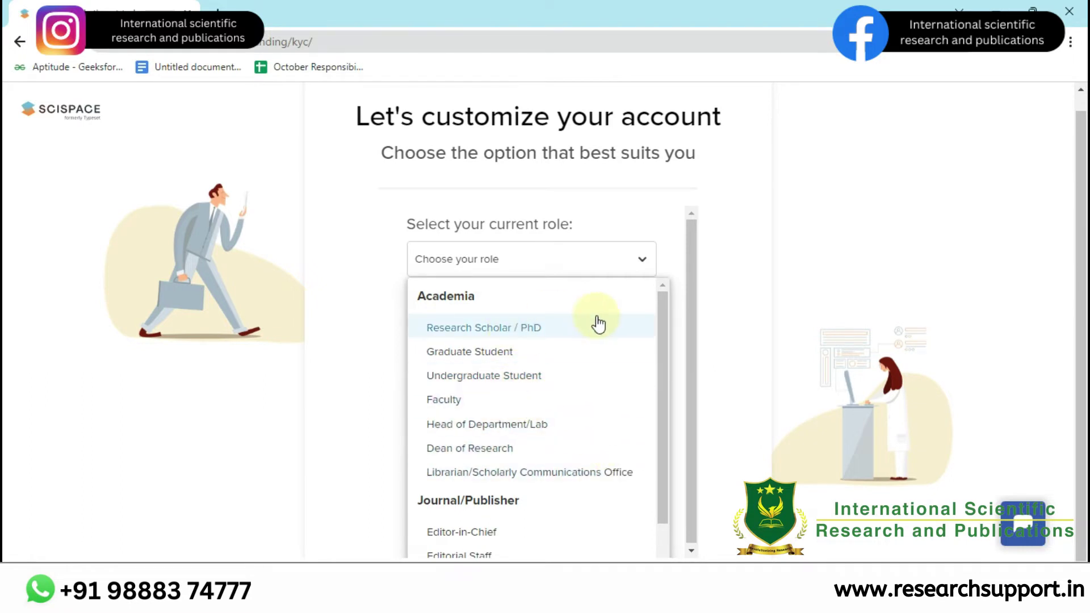
{"action": "left_click", "coordinate": [597, 321]}
{"action": "left_click", "coordinate": [520, 341]}
{"action": "type", "text": "i"}
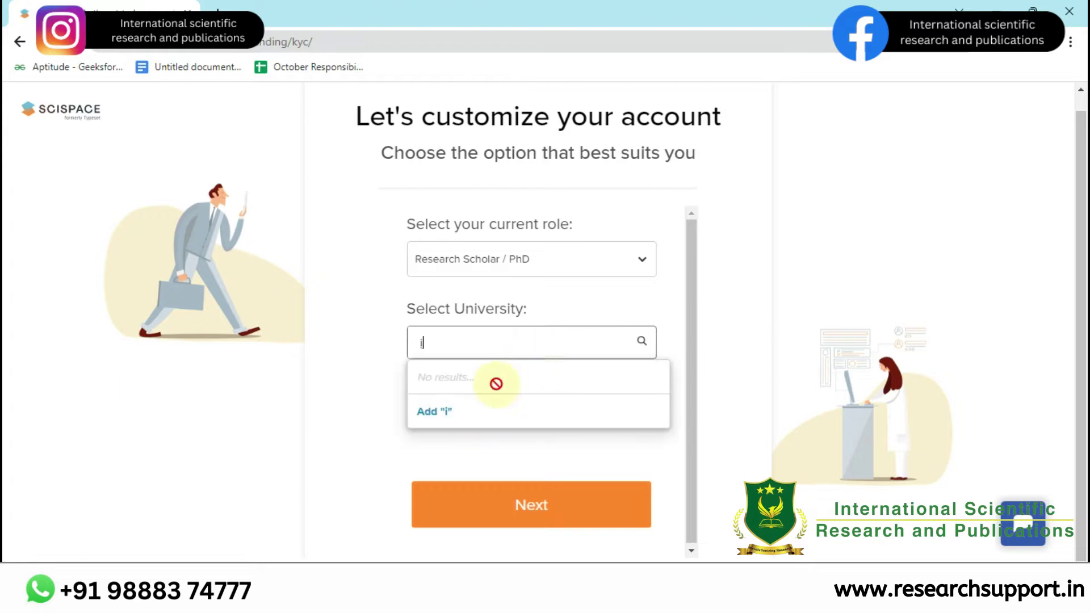
{"action": "left_click", "coordinate": [725, 307]}
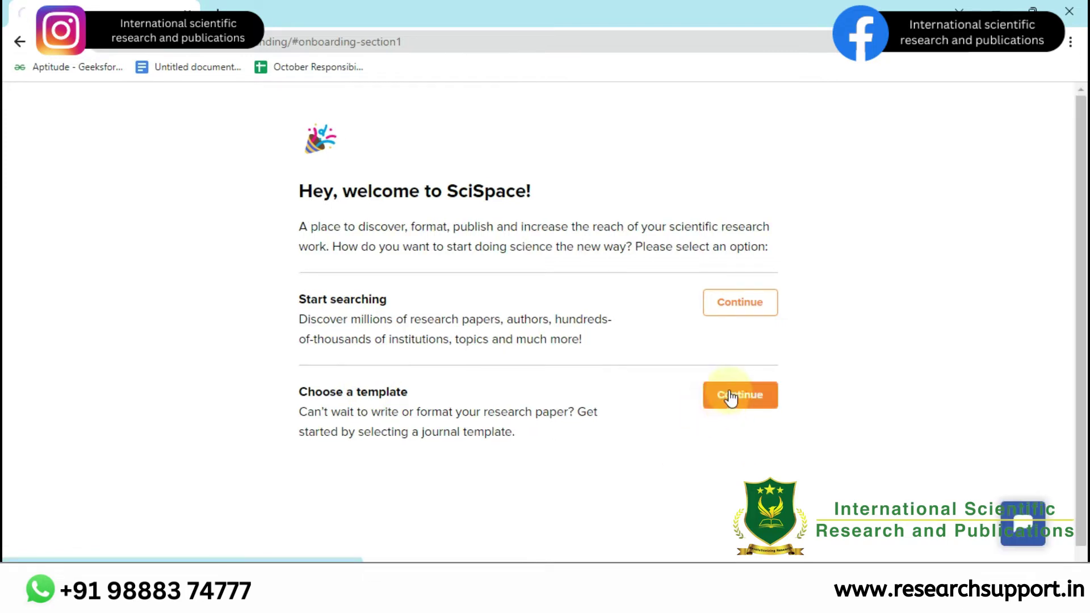
{"action": "left_click", "coordinate": [744, 396]}
Examine the journal gallery's filters for publishers, journal quality, categories, impact factor and CiteRatio
{"action": "scroll", "coordinate": [480, 335], "scroll_direction": "down", "scroll_amount": 4}
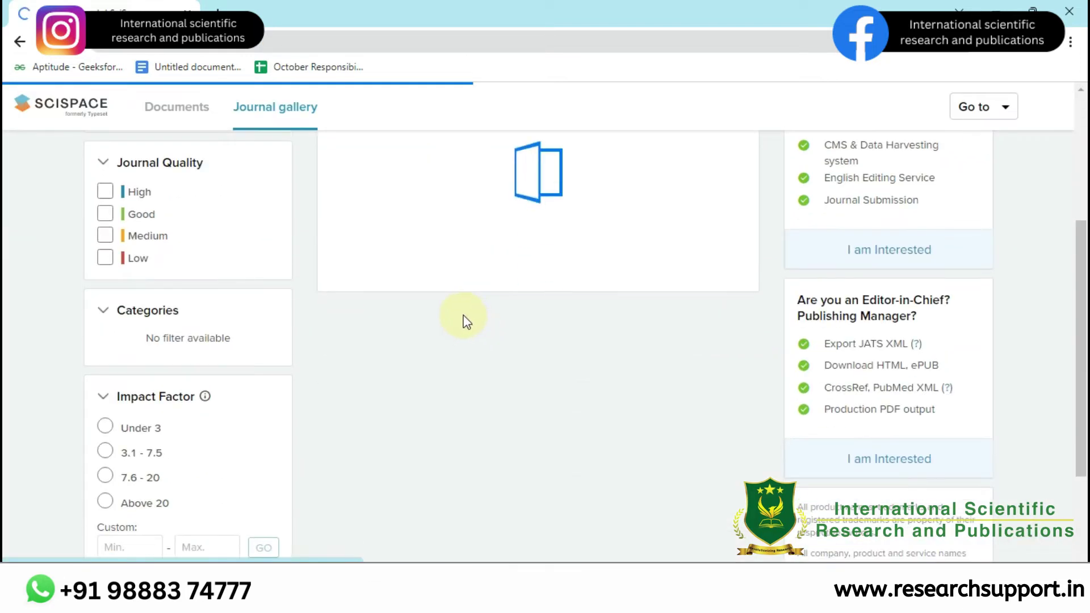
{"action": "scroll", "coordinate": [170, 341], "scroll_direction": "down", "scroll_amount": 4}
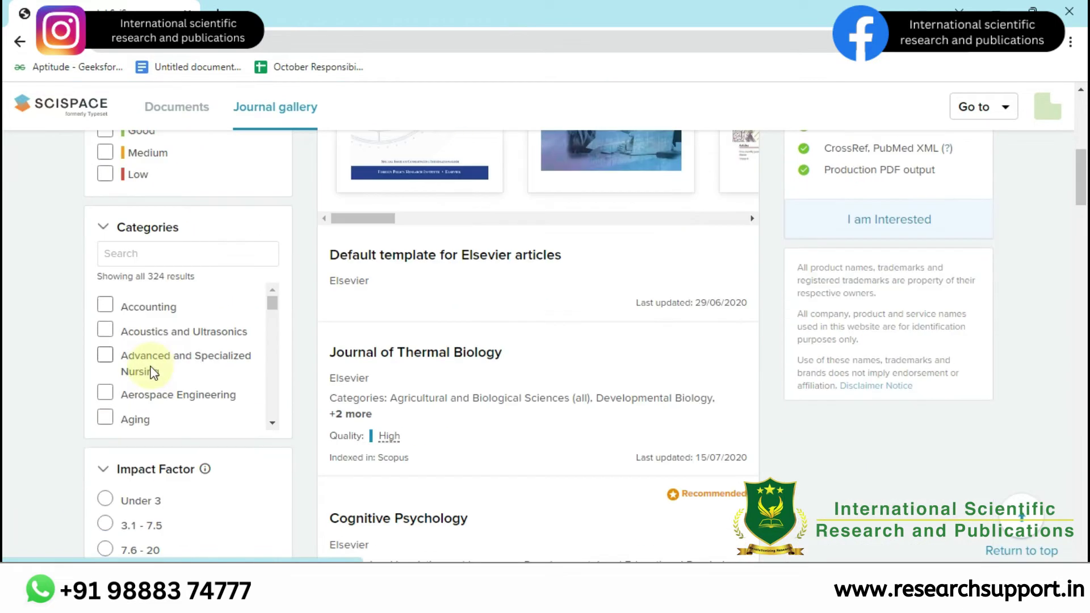
{"action": "scroll", "coordinate": [480, 329], "scroll_direction": "up", "scroll_amount": 6}
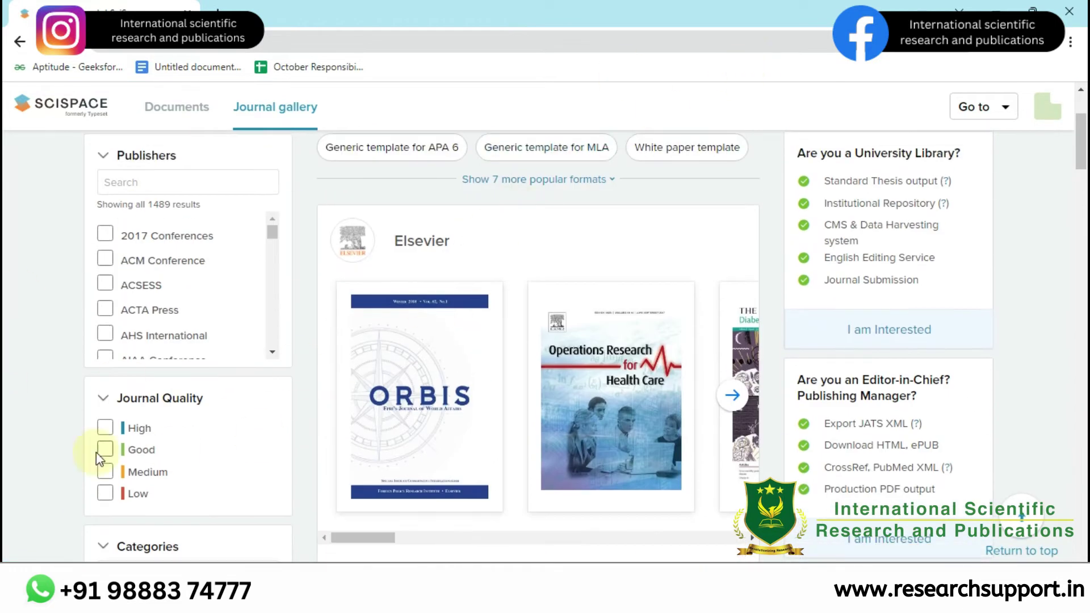
{"action": "scroll", "coordinate": [140, 379], "scroll_direction": "down", "scroll_amount": 6}
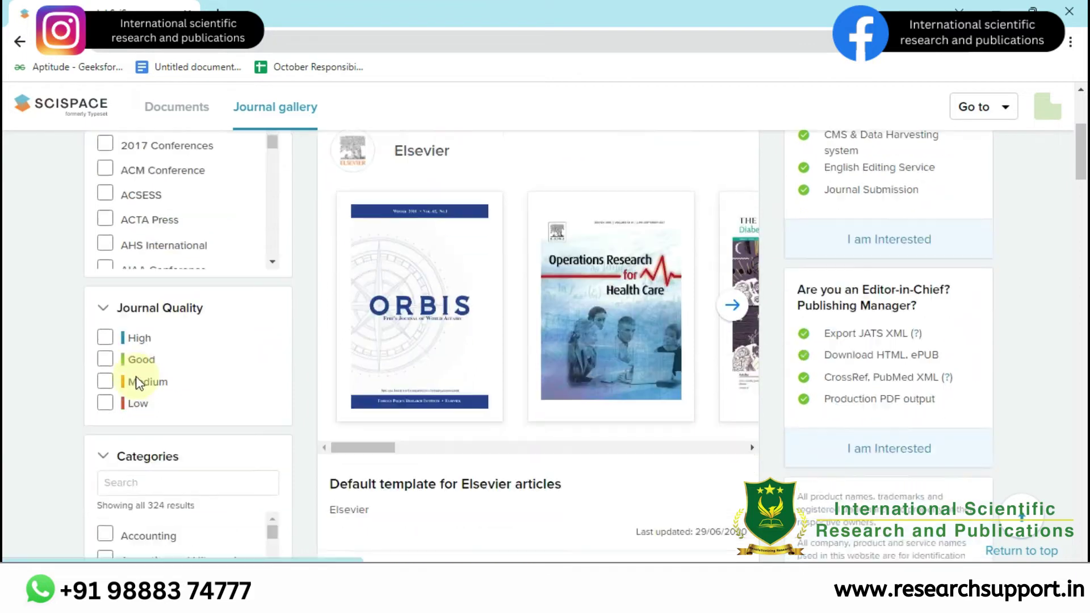
{"action": "scroll", "coordinate": [137, 376], "scroll_direction": "up", "scroll_amount": 3}
{"action": "scroll", "coordinate": [142, 287], "scroll_direction": "down", "scroll_amount": 2}
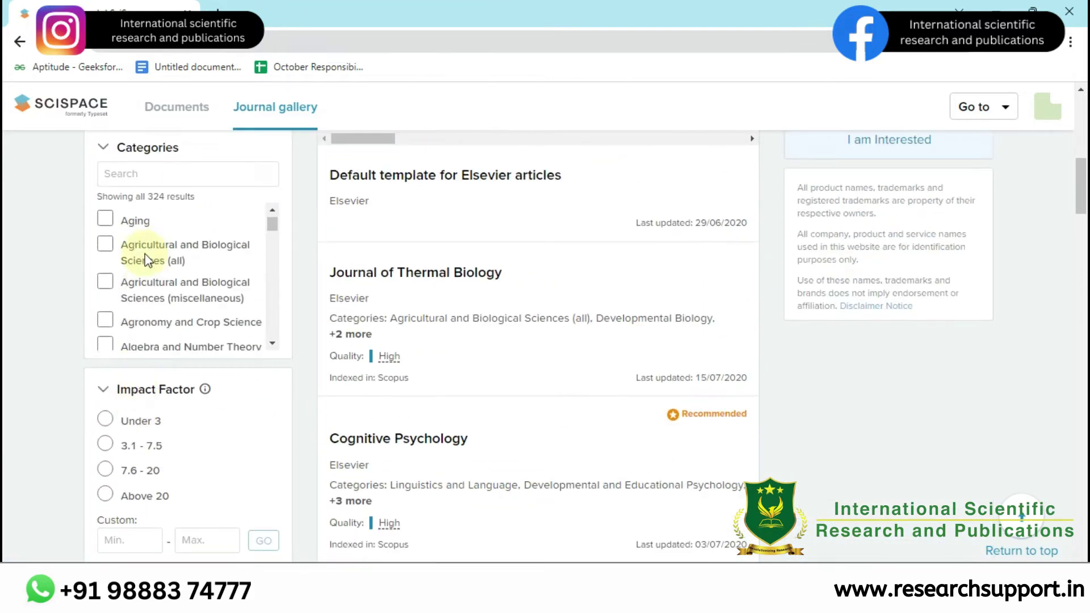
{"action": "scroll", "coordinate": [255, 418], "scroll_direction": "down", "scroll_amount": 5}
{"action": "scroll", "coordinate": [255, 401], "scroll_direction": "up", "scroll_amount": 8}
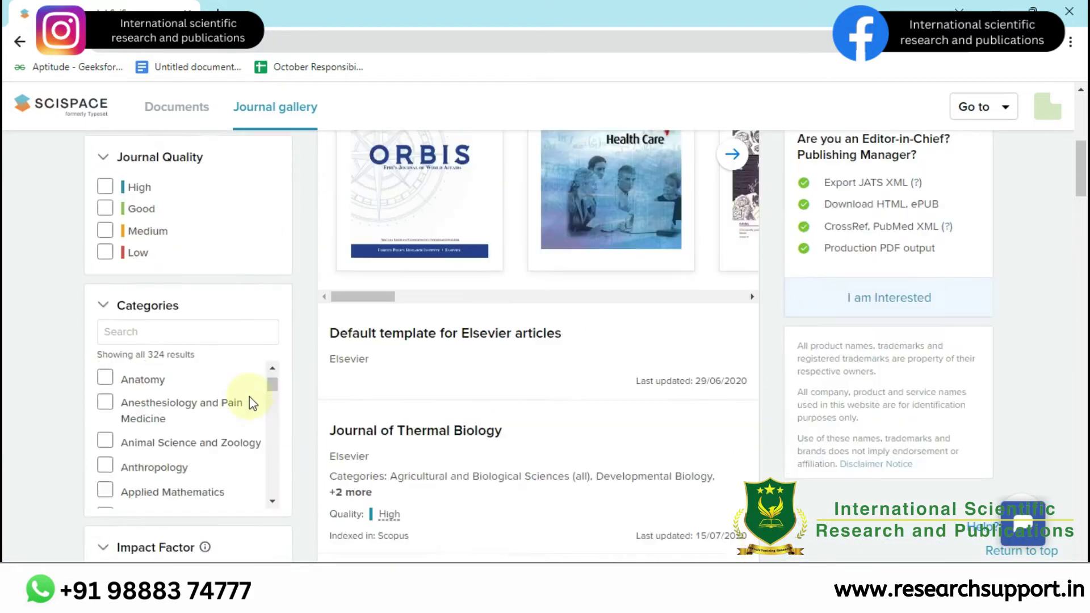
{"action": "scroll", "coordinate": [311, 307], "scroll_direction": "down", "scroll_amount": 8}
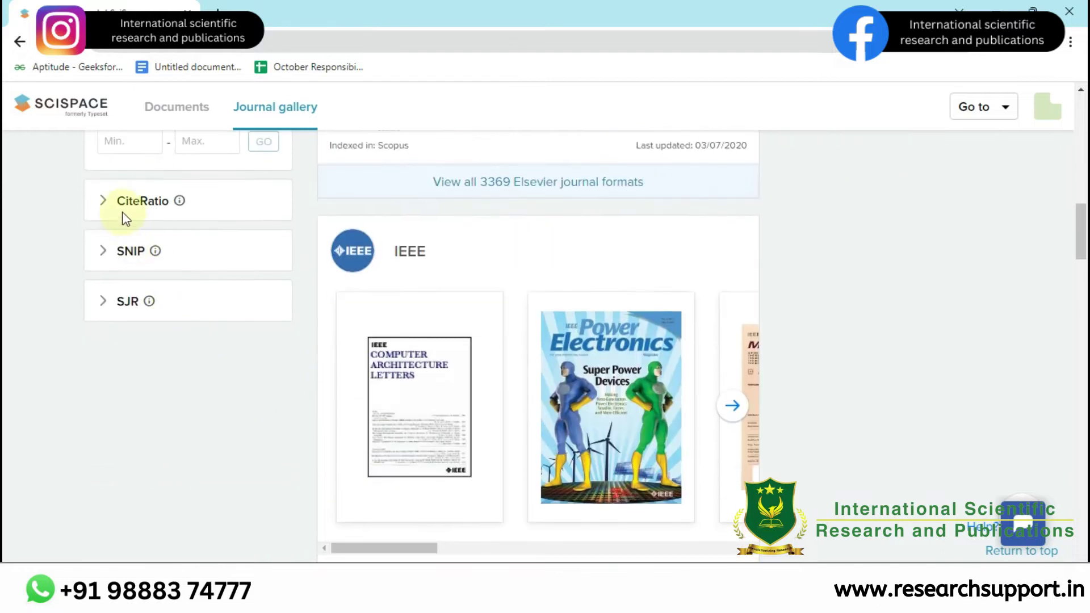
{"action": "left_click", "coordinate": [105, 206]}
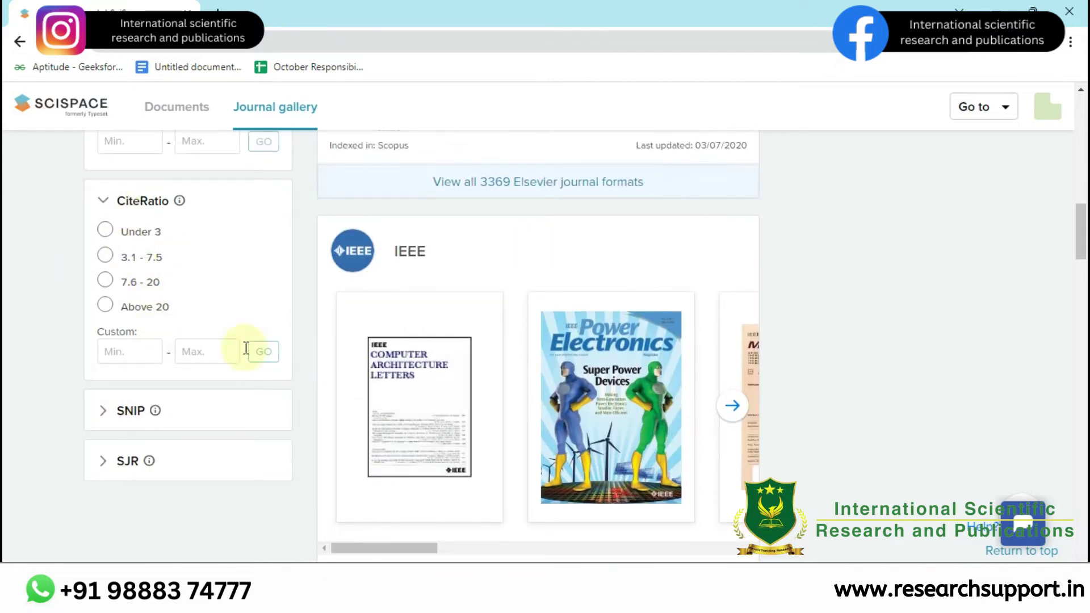
{"action": "scroll", "coordinate": [227, 390], "scroll_direction": "down", "scroll_amount": 3}
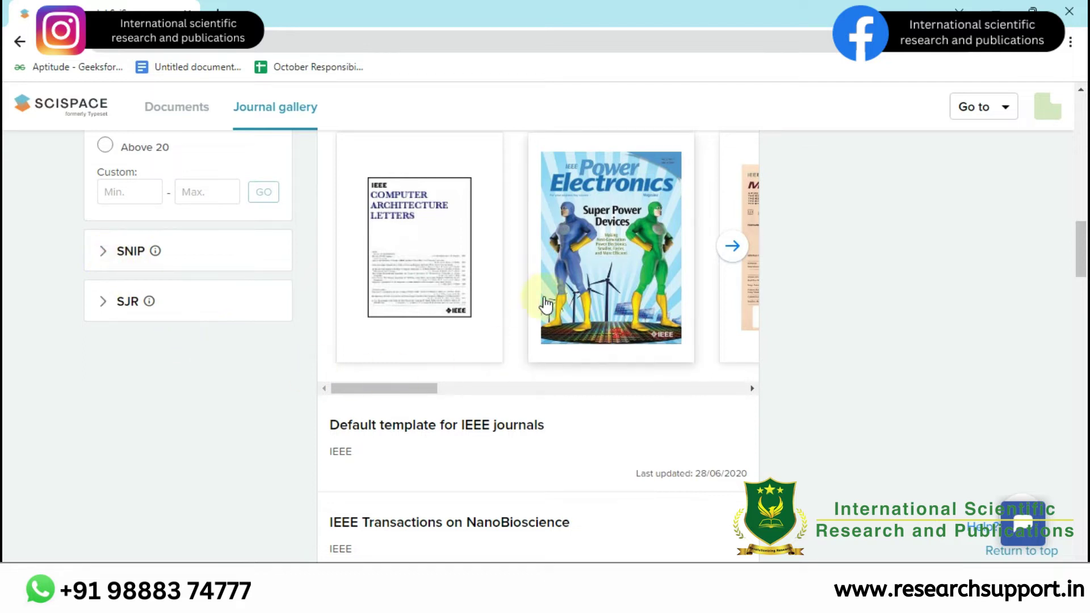
Examine the journal templates offered under the IEEE, Springer and Wiley publisher sections of the gallery
{"action": "scroll", "coordinate": [591, 370], "scroll_direction": "down", "scroll_amount": 2}
{"action": "scroll", "coordinate": [591, 370], "scroll_direction": "up", "scroll_amount": 2}
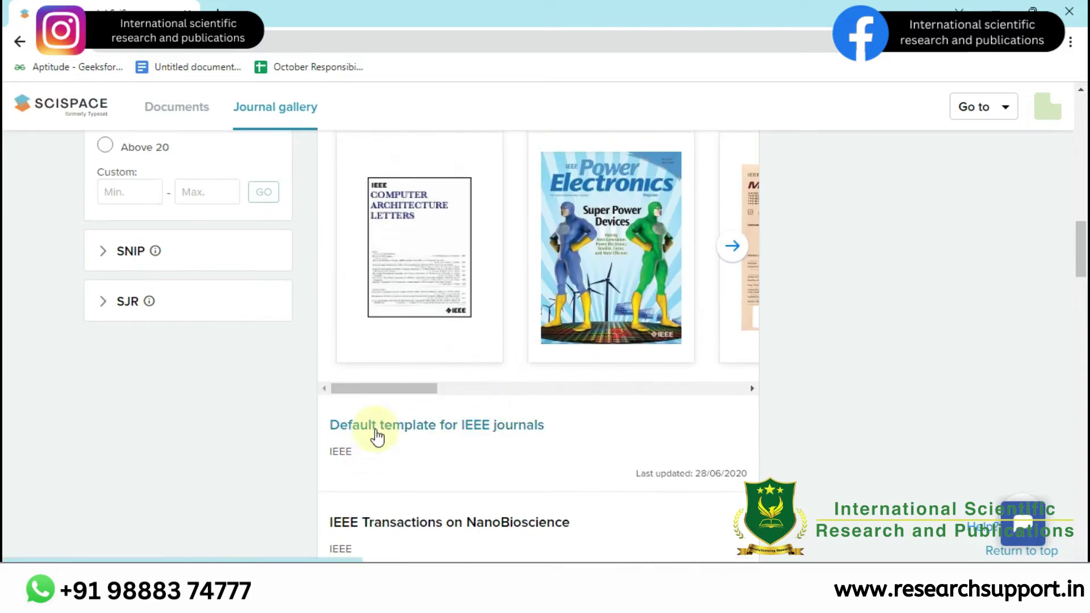
{"action": "scroll", "coordinate": [574, 369], "scroll_direction": "down", "scroll_amount": 3}
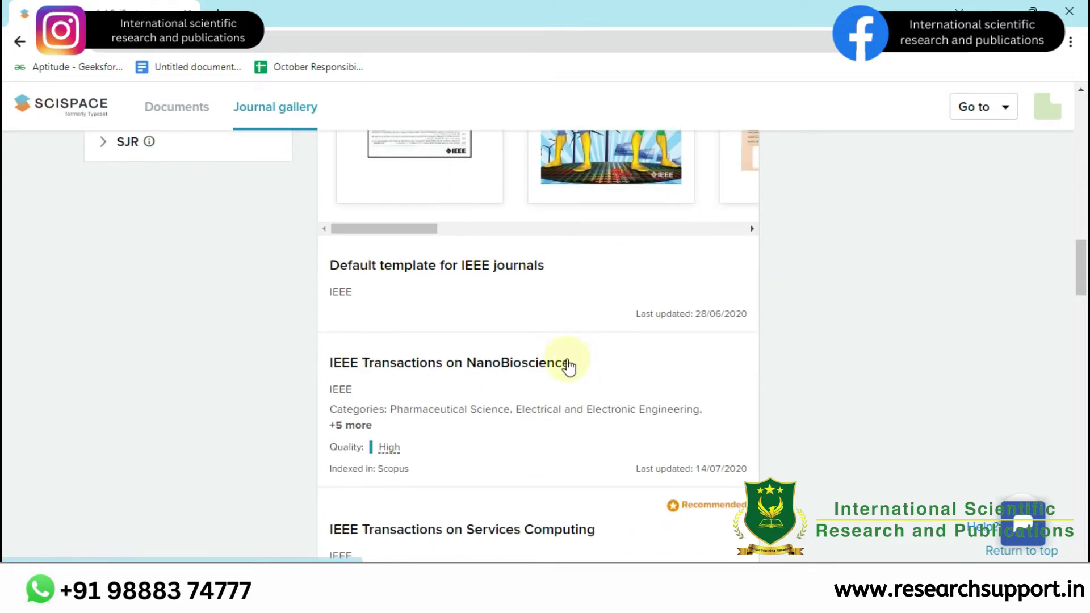
{"action": "scroll", "coordinate": [579, 315], "scroll_direction": "down", "scroll_amount": 7}
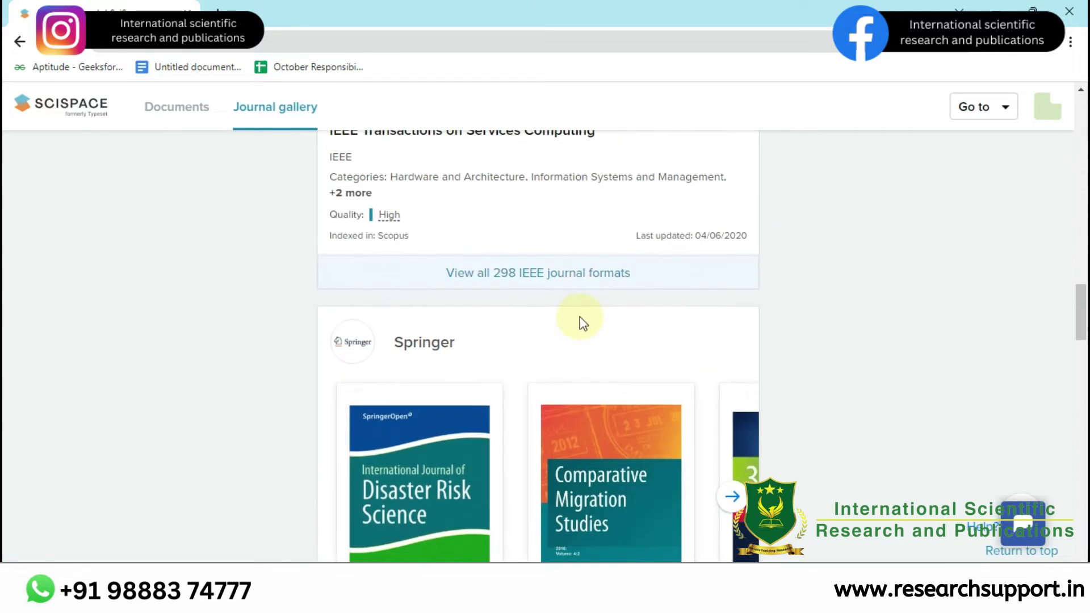
{"action": "scroll", "coordinate": [581, 320], "scroll_direction": "down", "scroll_amount": 15}
{"action": "scroll", "coordinate": [582, 320], "scroll_direction": "up", "scroll_amount": 2}
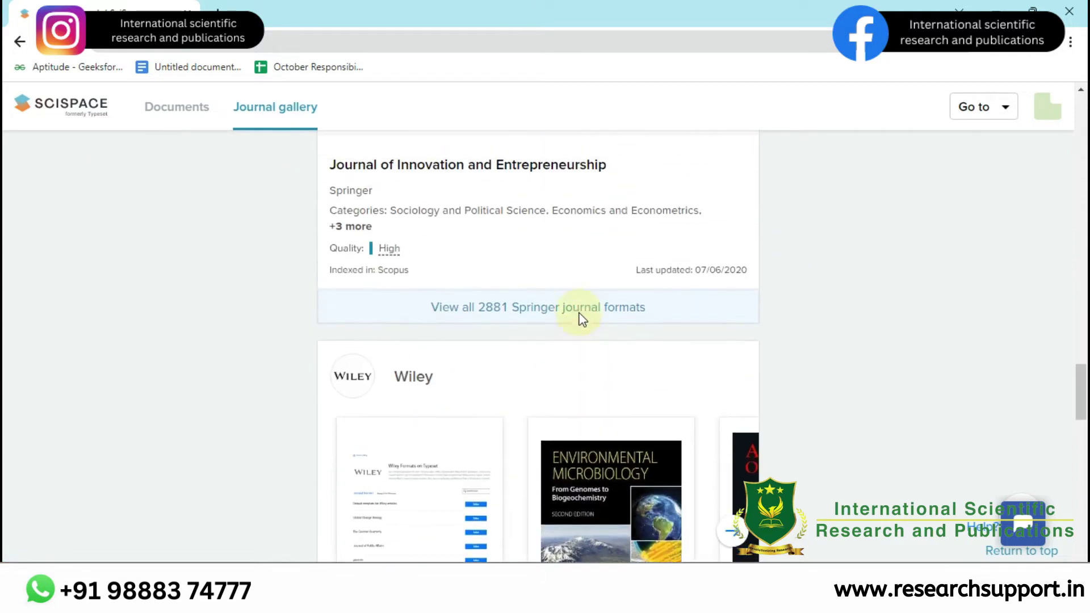
{"action": "scroll", "coordinate": [582, 319], "scroll_direction": "up", "scroll_amount": 10}
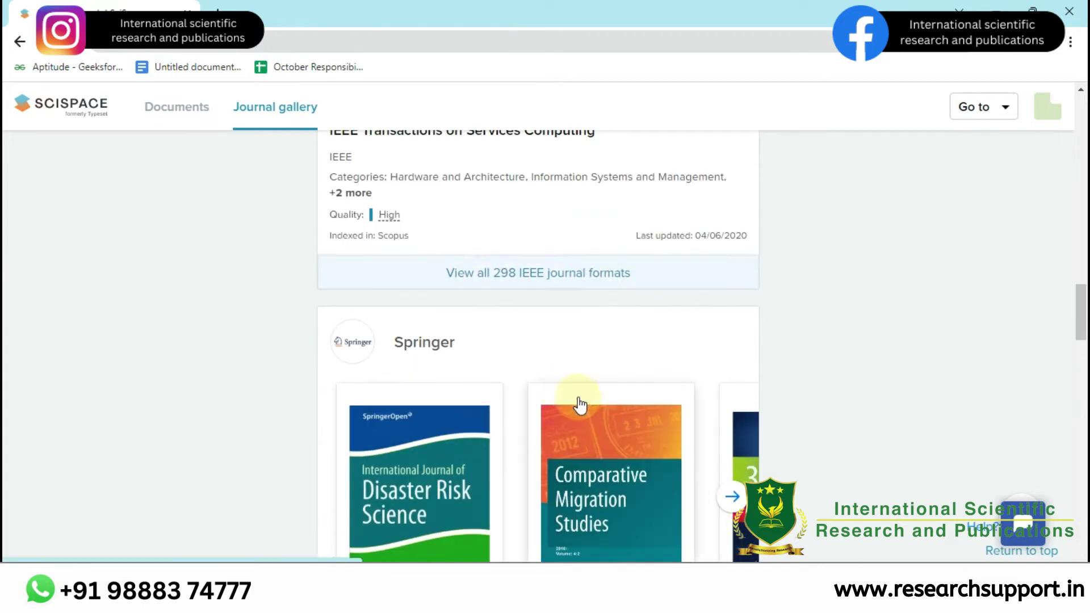
{"action": "scroll", "coordinate": [715, 335], "scroll_direction": "up", "scroll_amount": 8}
Open the Default template for IEEE journals and start a blank document with it
{"action": "left_click", "coordinate": [447, 345]}
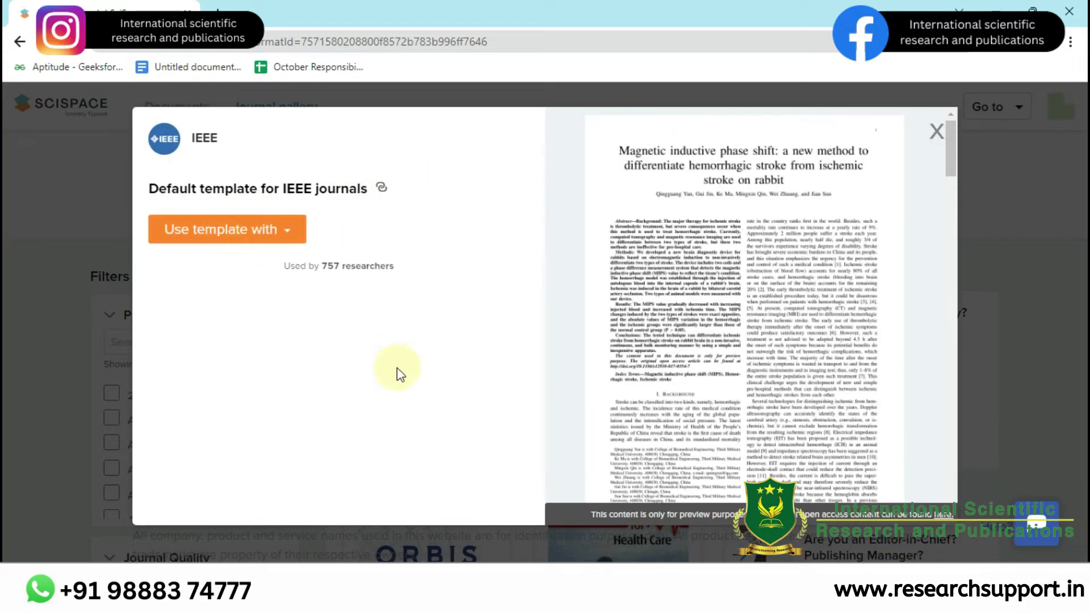
{"action": "left_click", "coordinate": [206, 234]}
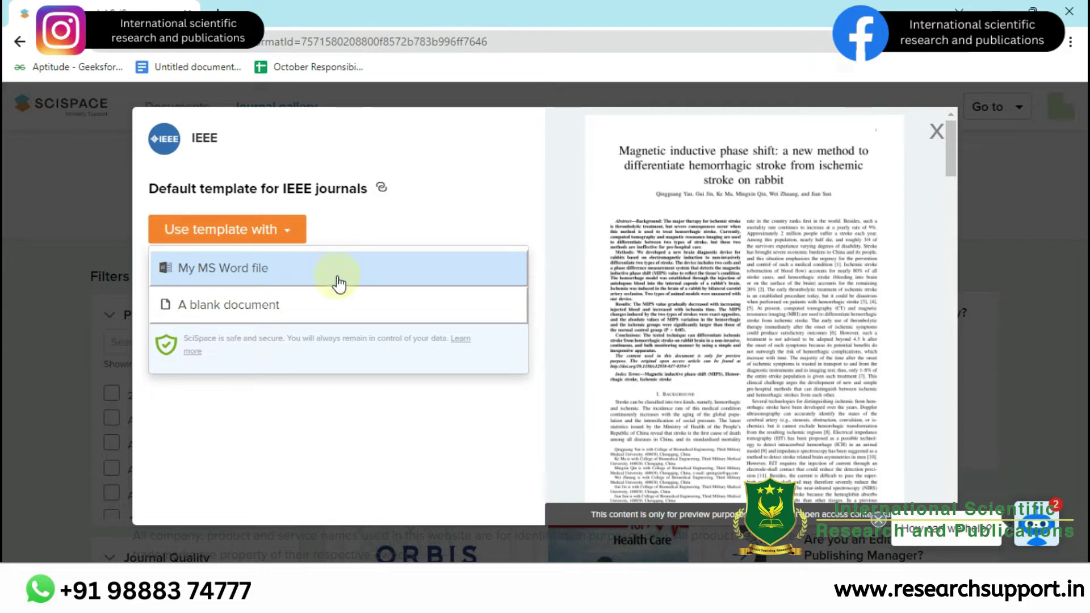
{"action": "left_click", "coordinate": [329, 309]}
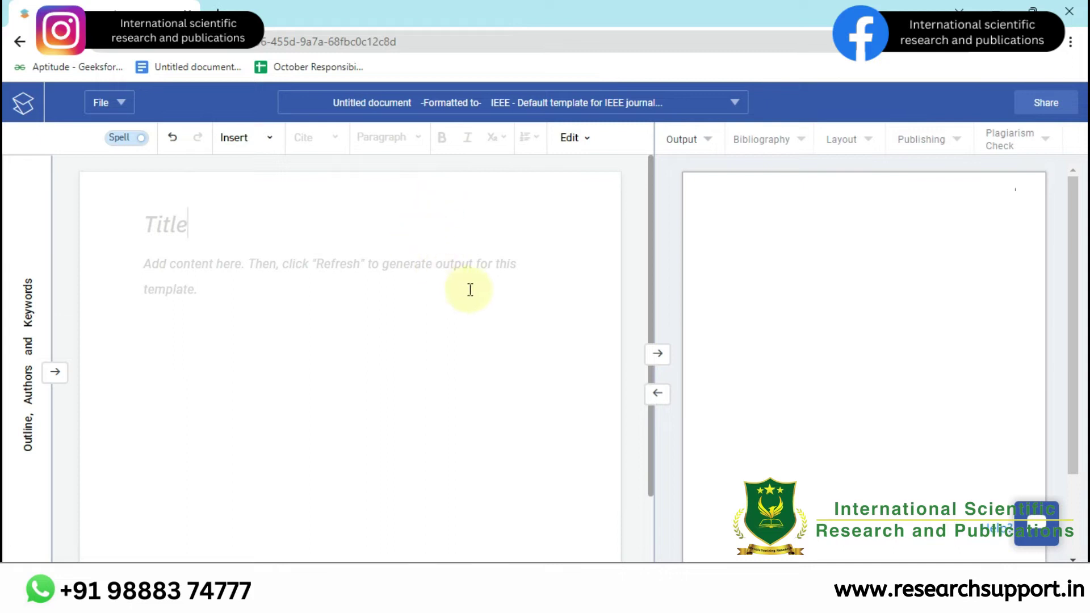
Examine the document's file commands and the formats available for saving it
{"action": "left_click", "coordinate": [428, 246]}
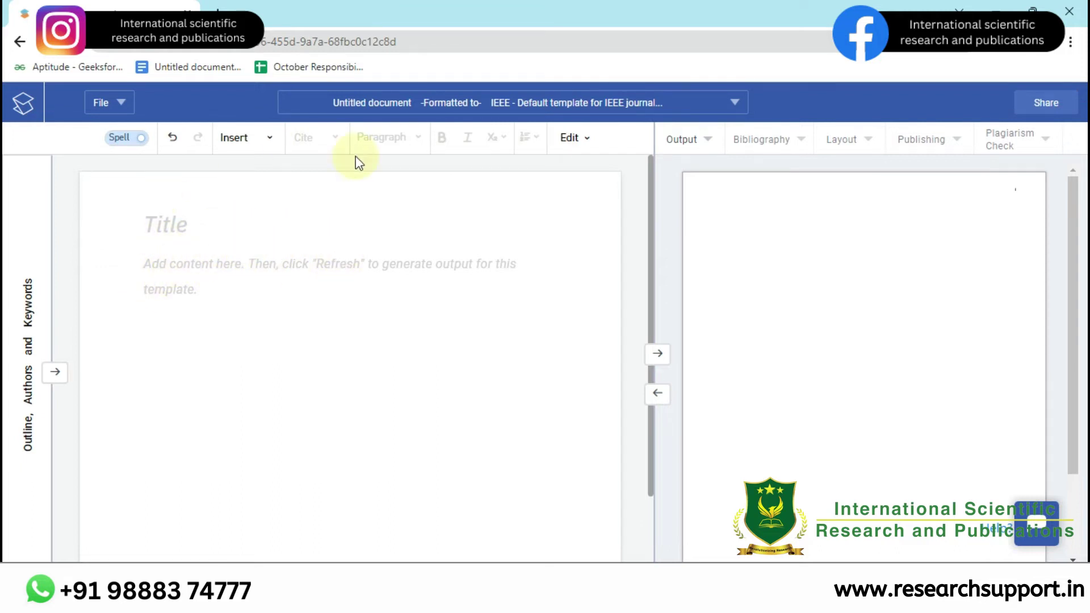
{"action": "left_click", "coordinate": [116, 103]}
{"action": "mouse_move", "coordinate": [157, 196]}
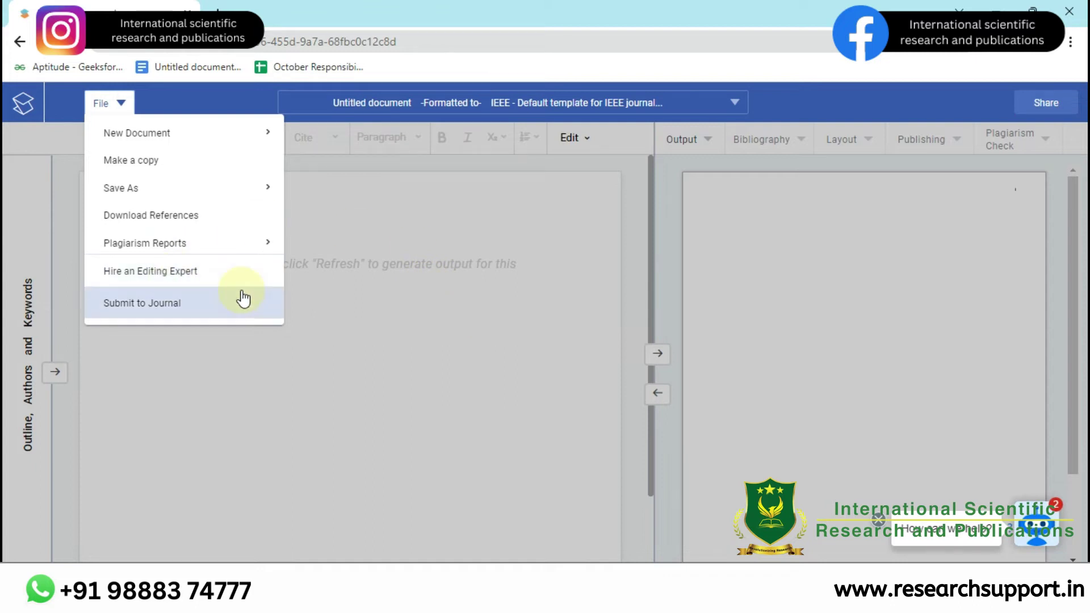
{"action": "mouse_move", "coordinate": [239, 188]}
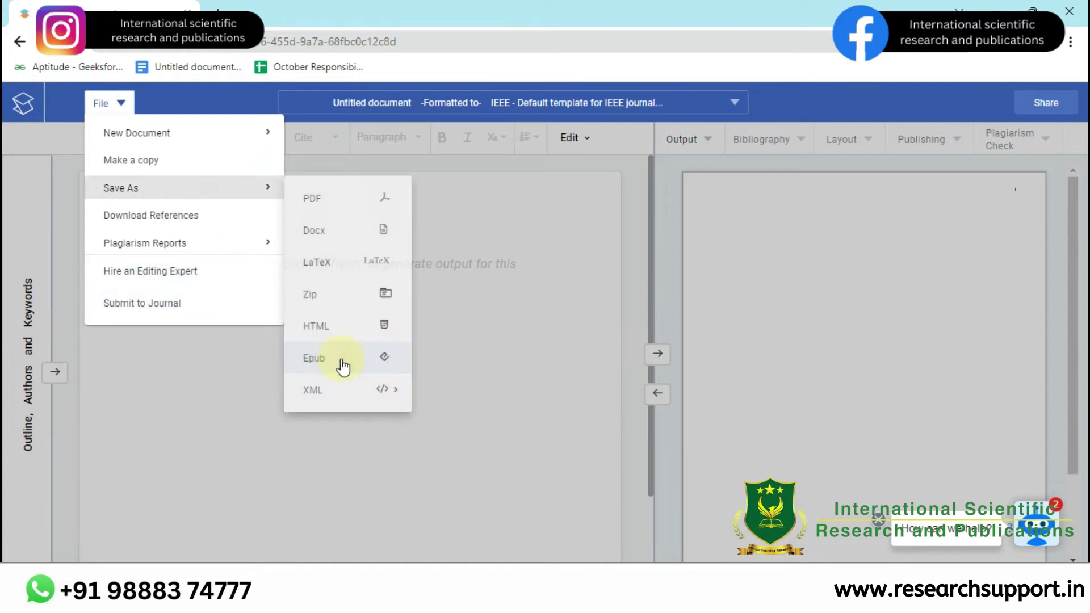
{"action": "left_click", "coordinate": [515, 277]}
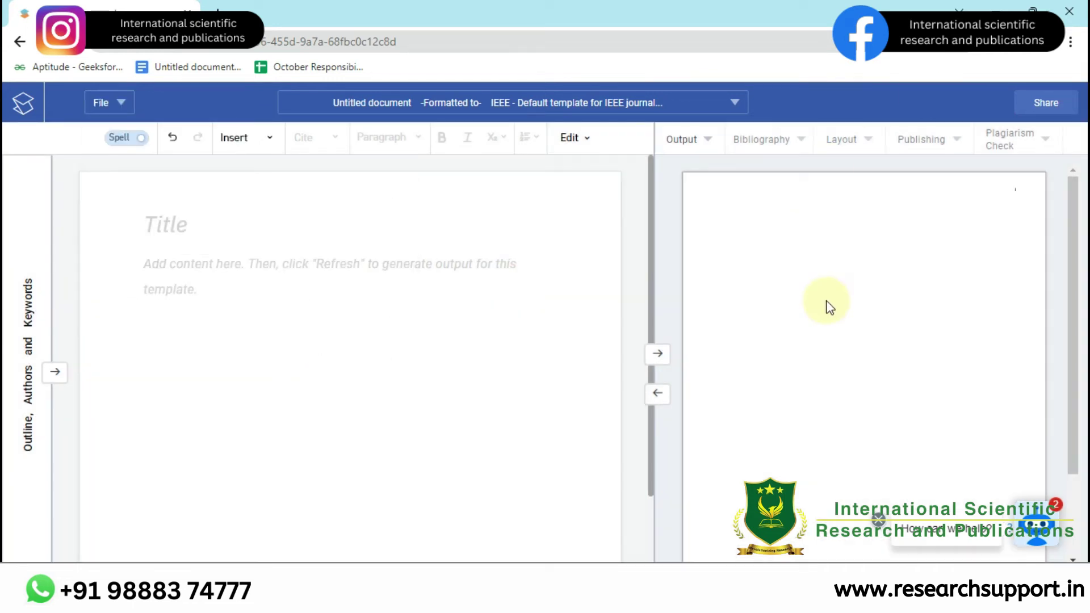
Return to the Default template for IEEE journals and upload an MS Word file to use with it
{"action": "left_click", "coordinate": [14, 53]}
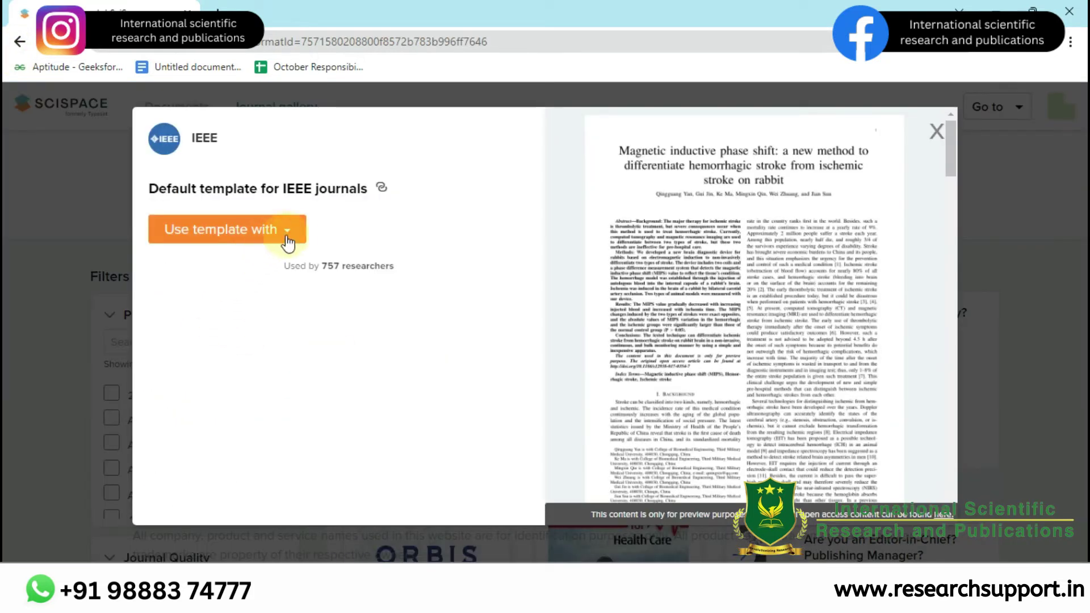
{"action": "left_click", "coordinate": [287, 230]}
{"action": "left_click", "coordinate": [251, 266]}
{"action": "scroll", "coordinate": [277, 267], "scroll_direction": "down", "scroll_amount": 10}
{"action": "left_click", "coordinate": [240, 292]}
{"action": "double_click", "coordinate": [240, 291]}
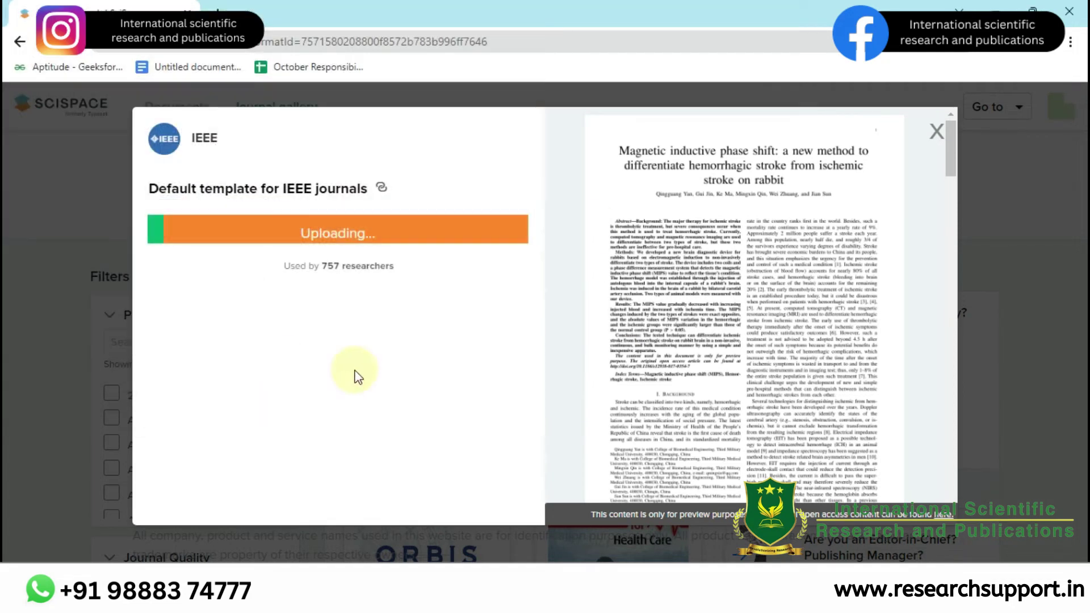
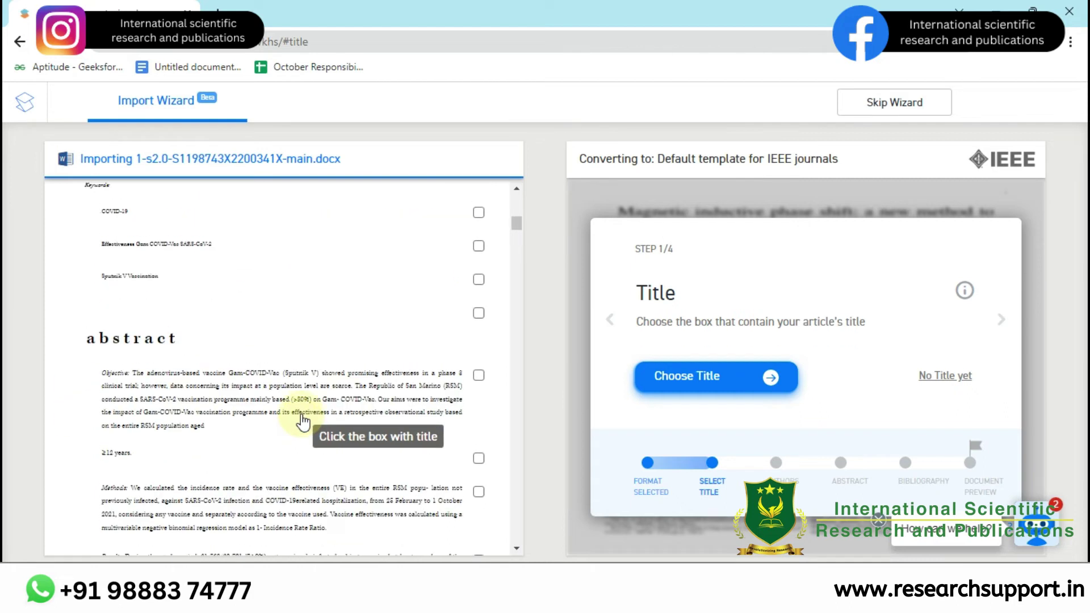
Mark only "The impact of COVID-19 vaccination programme in the Republic of San Marino" line as the article's title and save the selection
{"action": "scroll", "coordinate": [299, 419], "scroll_direction": "down", "scroll_amount": 3}
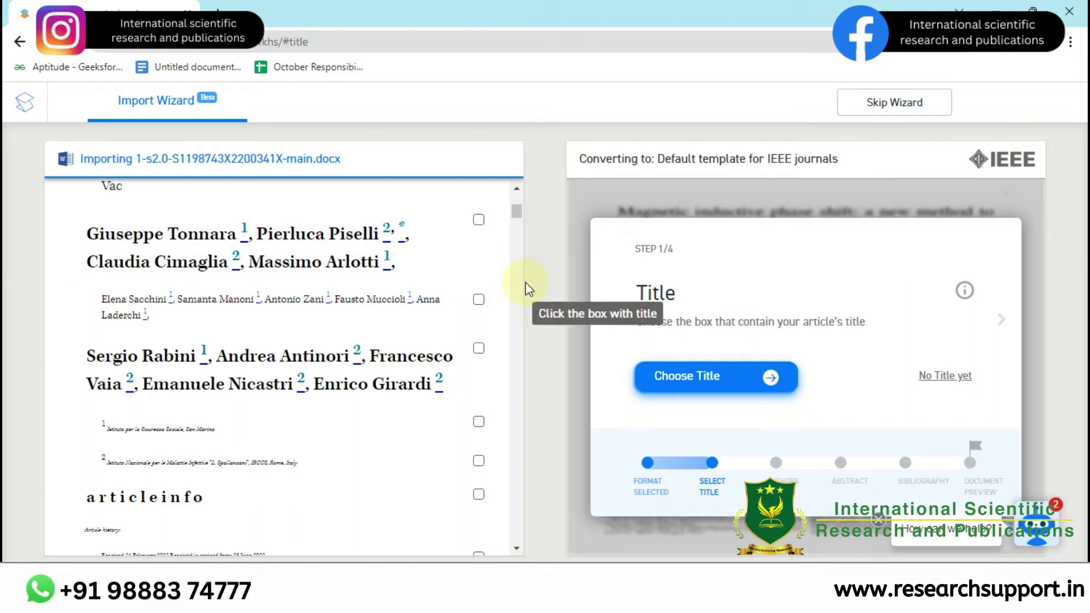
{"action": "left_click", "coordinate": [478, 219]}
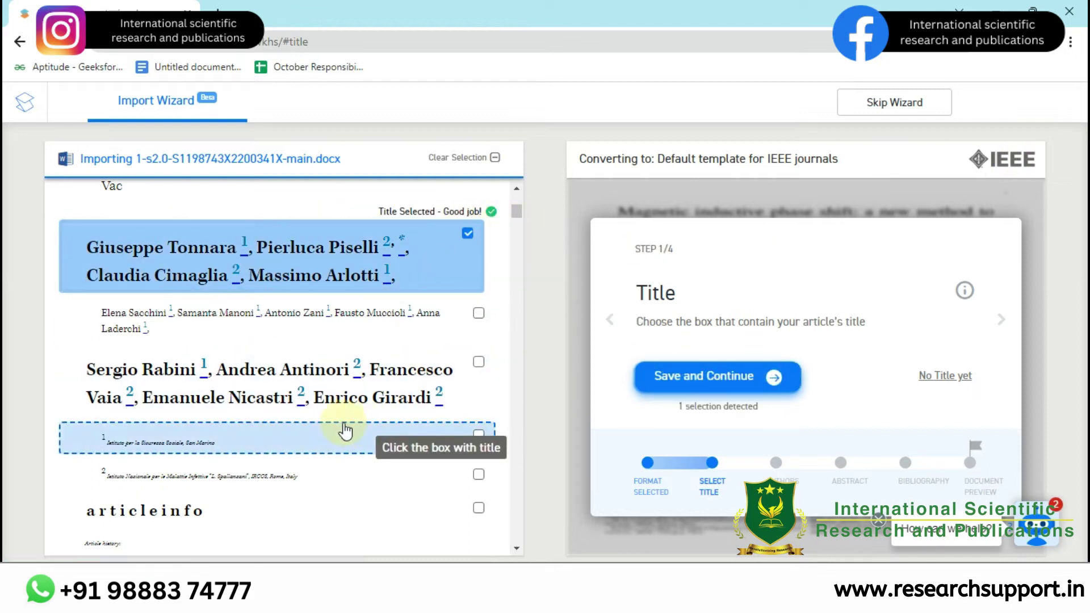
{"action": "scroll", "coordinate": [272, 386], "scroll_direction": "down", "scroll_amount": 10}
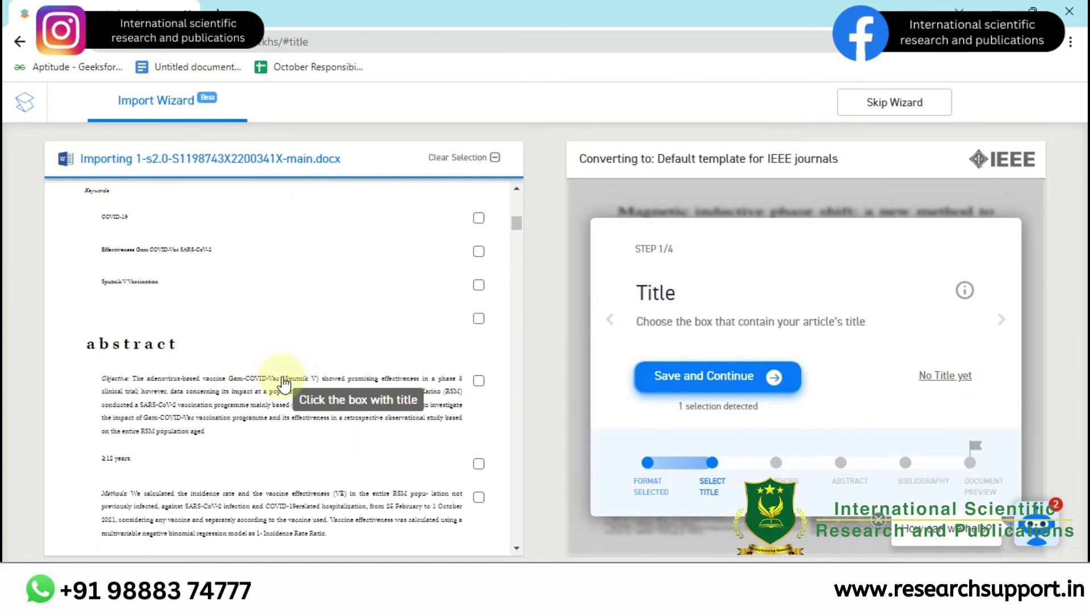
{"action": "scroll", "coordinate": [281, 383], "scroll_direction": "up", "scroll_amount": 15}
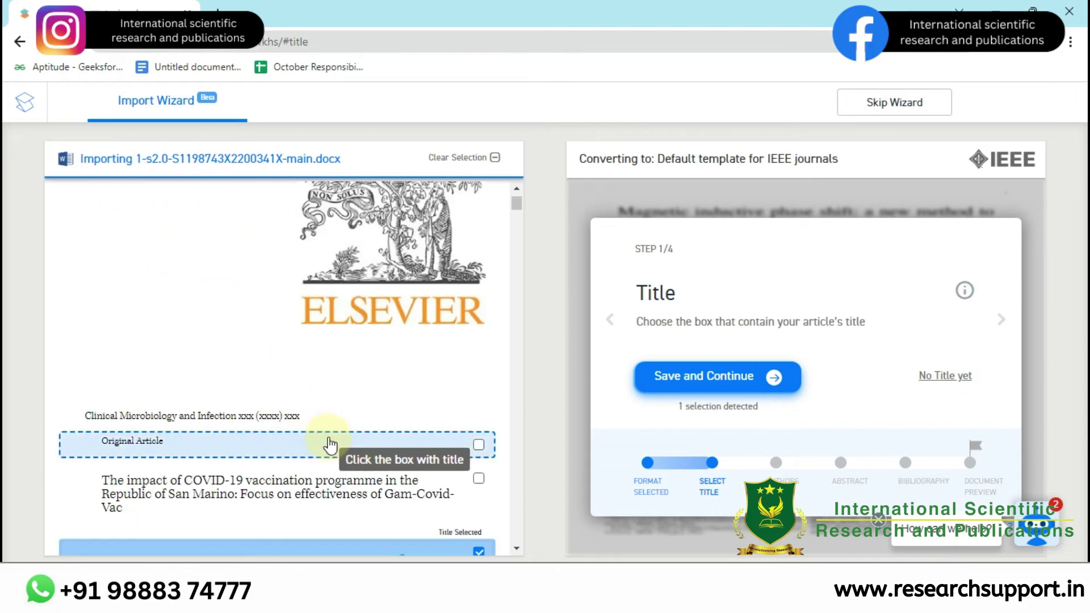
{"action": "scroll", "coordinate": [329, 431], "scroll_direction": "down", "scroll_amount": 4}
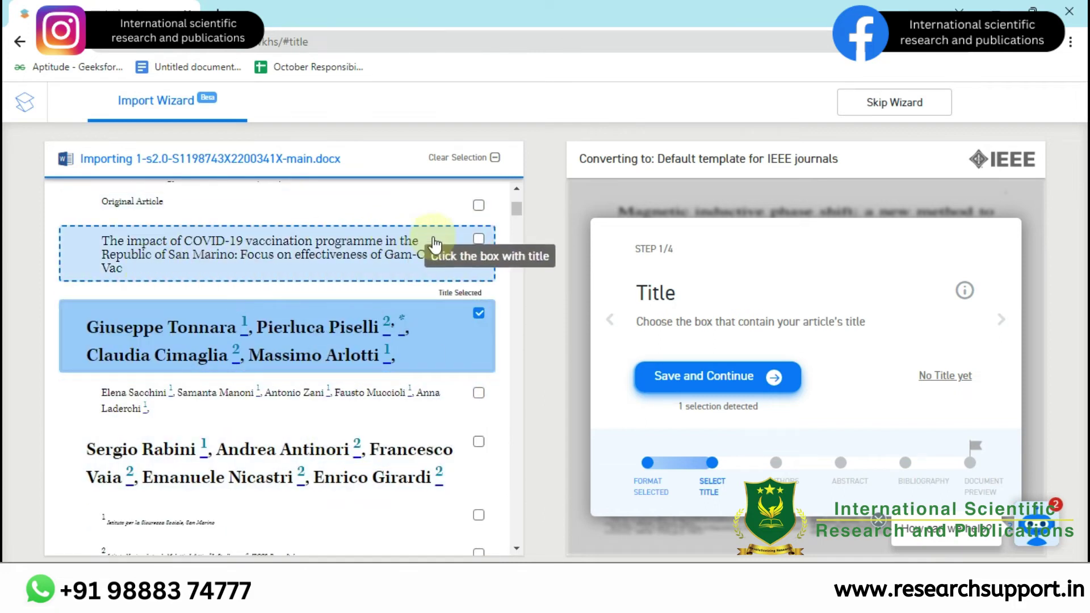
{"action": "left_click", "coordinate": [462, 248]}
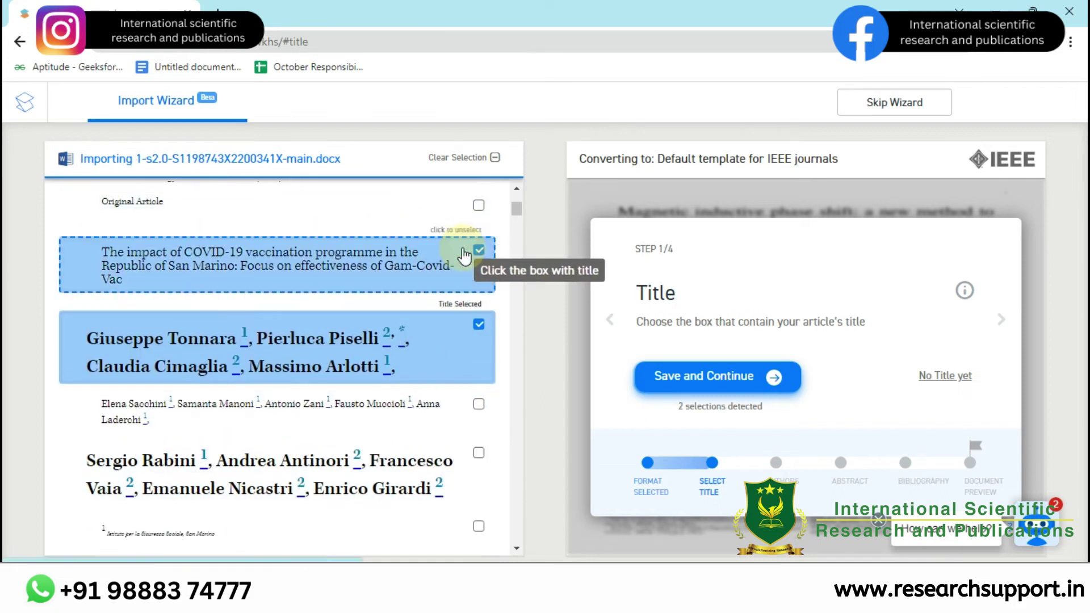
{"action": "left_click", "coordinate": [451, 340]}
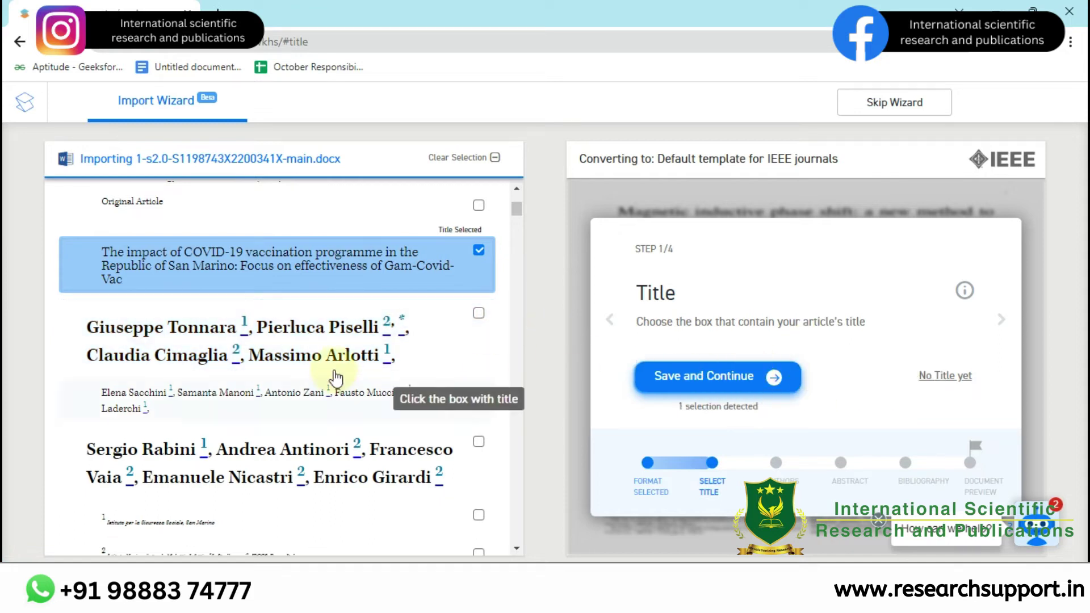
{"action": "left_click", "coordinate": [717, 379]}
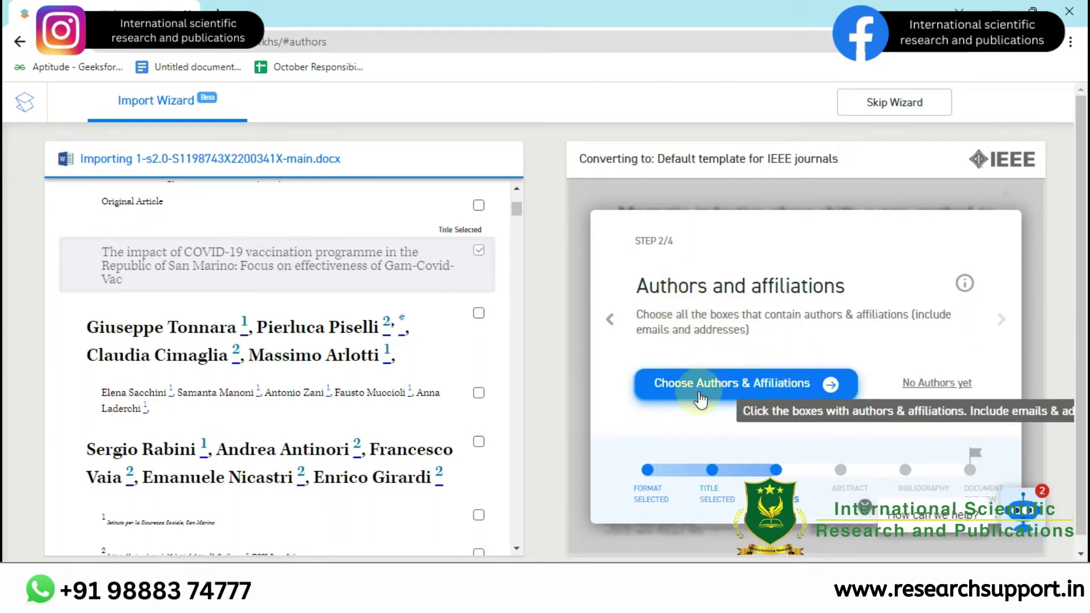
Mark the "Table 2" box as the authors and affiliations selection and continue to the abstract stage
{"action": "left_click_drag", "start_coordinate": [636, 314], "coordinate": [931, 318]}
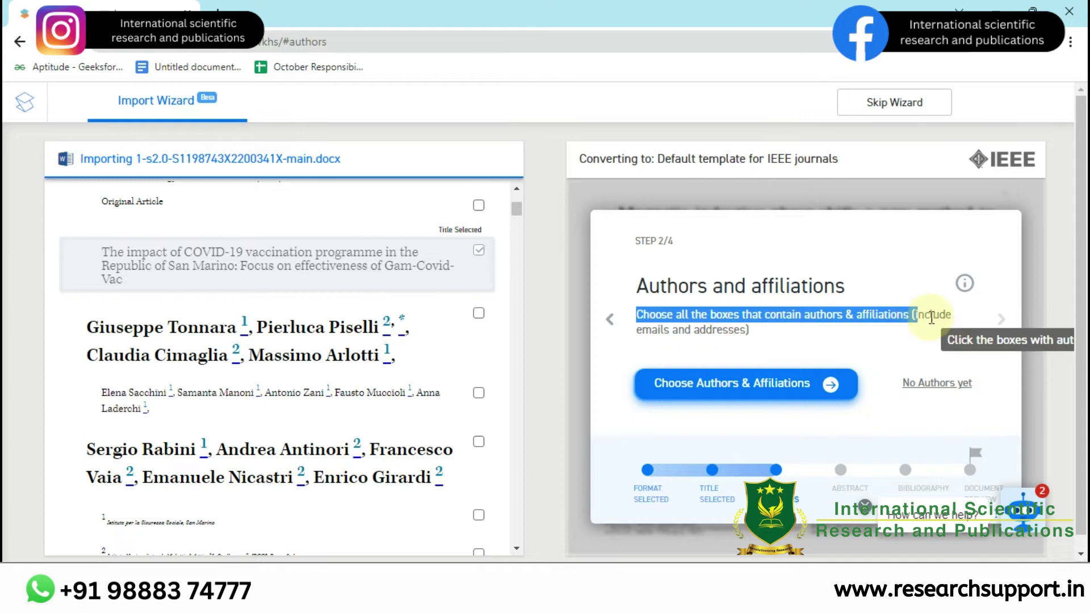
{"action": "scroll", "coordinate": [289, 292], "scroll_direction": "down", "scroll_amount": 15}
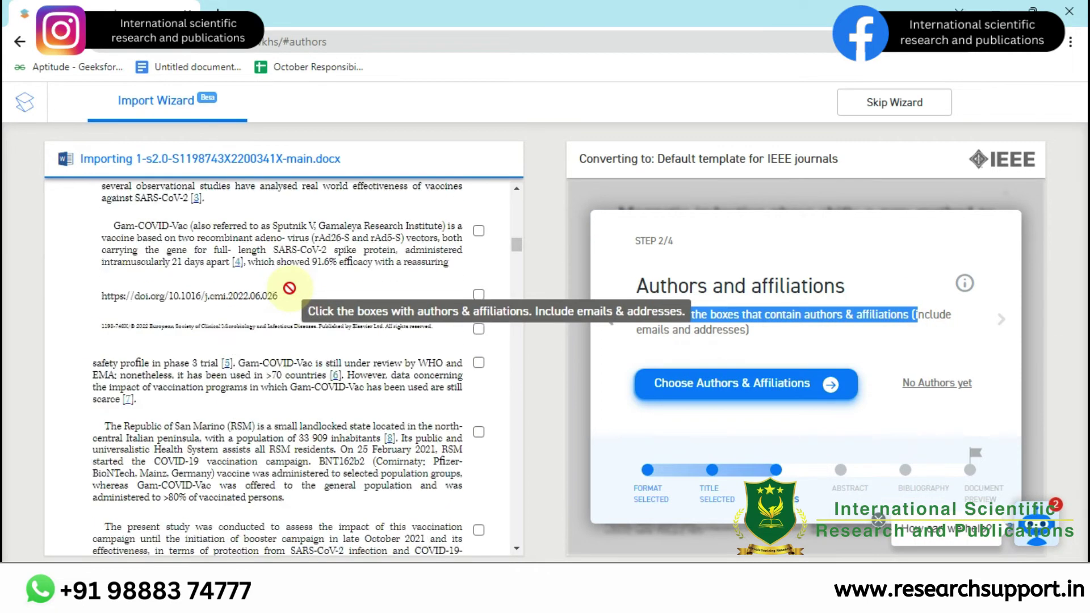
{"action": "scroll", "coordinate": [296, 299], "scroll_direction": "down", "scroll_amount": 10}
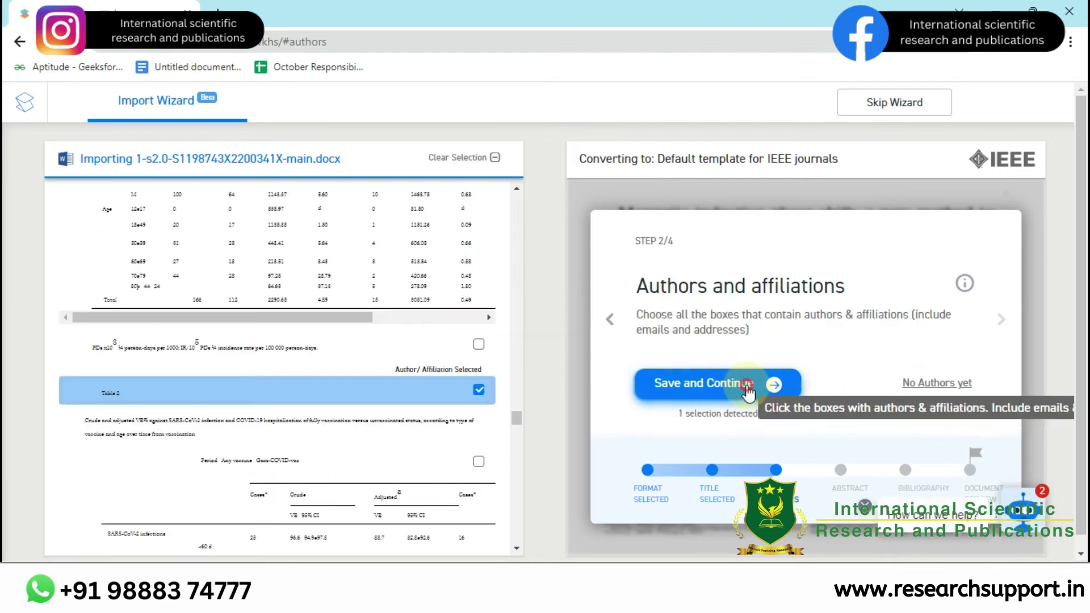
{"action": "left_click", "coordinate": [773, 382]}
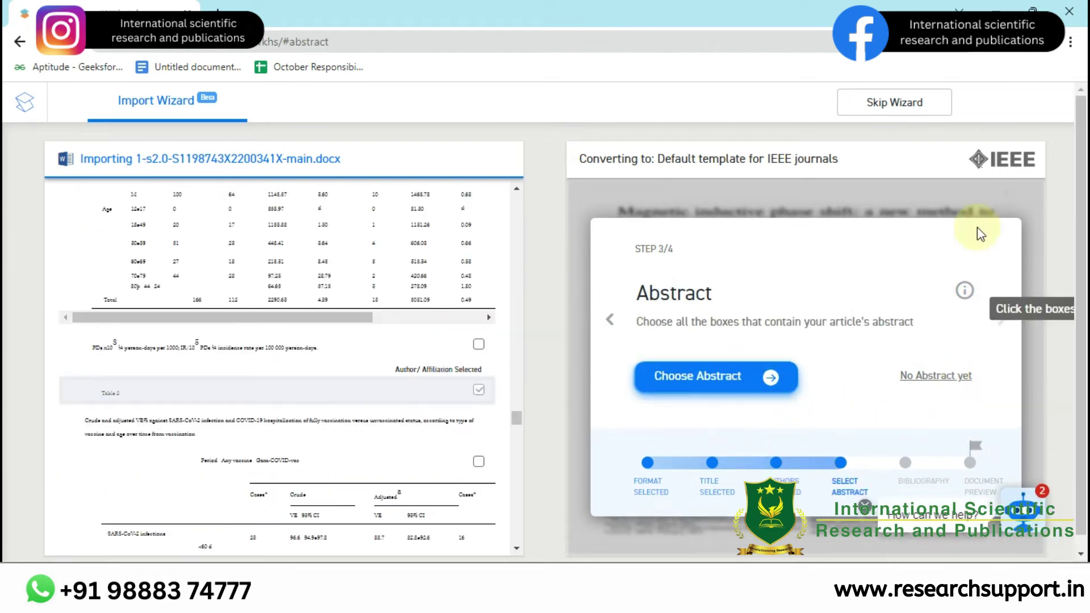
Mark the Objective, Methods and Results paragraphs as the article's abstract and save the selection
{"action": "scroll", "coordinate": [418, 352], "scroll_direction": "down", "scroll_amount": 2}
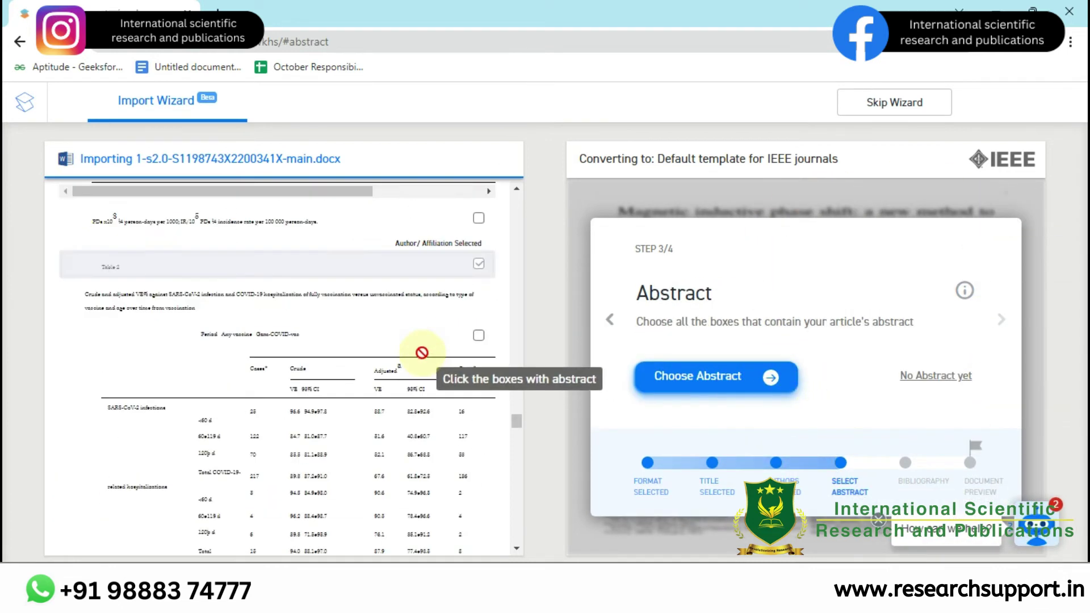
{"action": "scroll", "coordinate": [420, 338], "scroll_direction": "up", "scroll_amount": 5}
{"action": "scroll", "coordinate": [420, 336], "scroll_direction": "up", "scroll_amount": 10}
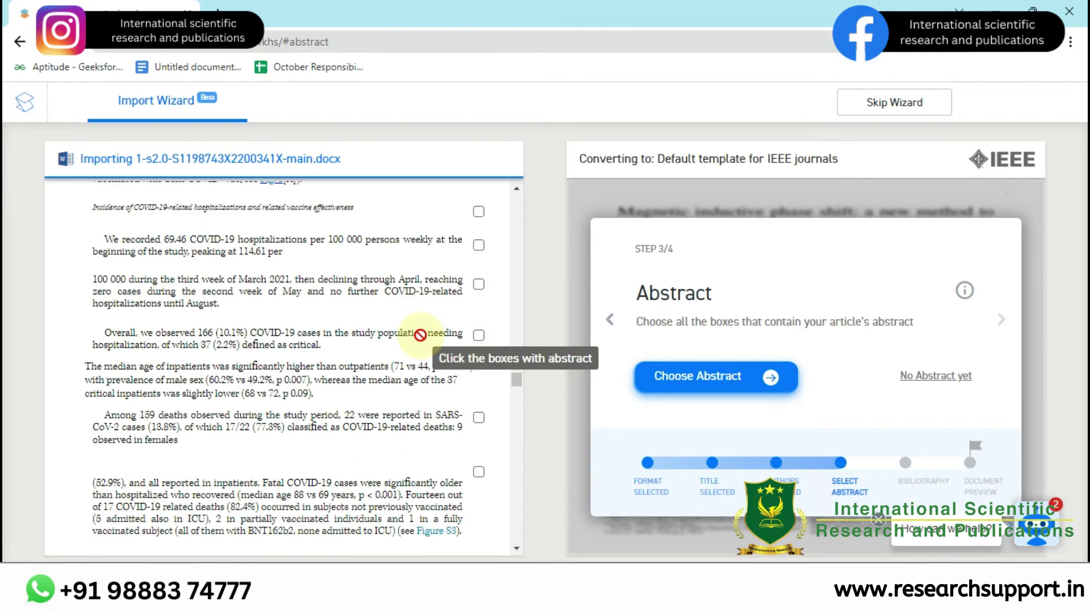
{"action": "scroll", "coordinate": [421, 341], "scroll_direction": "up", "scroll_amount": 10}
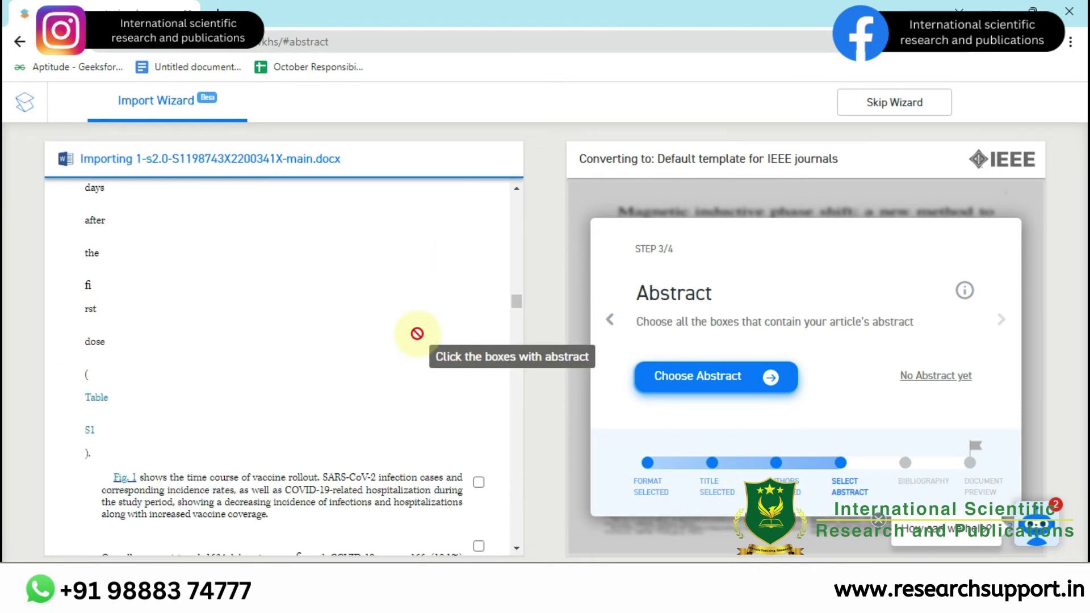
{"action": "scroll", "coordinate": [419, 338], "scroll_direction": "up", "scroll_amount": 15}
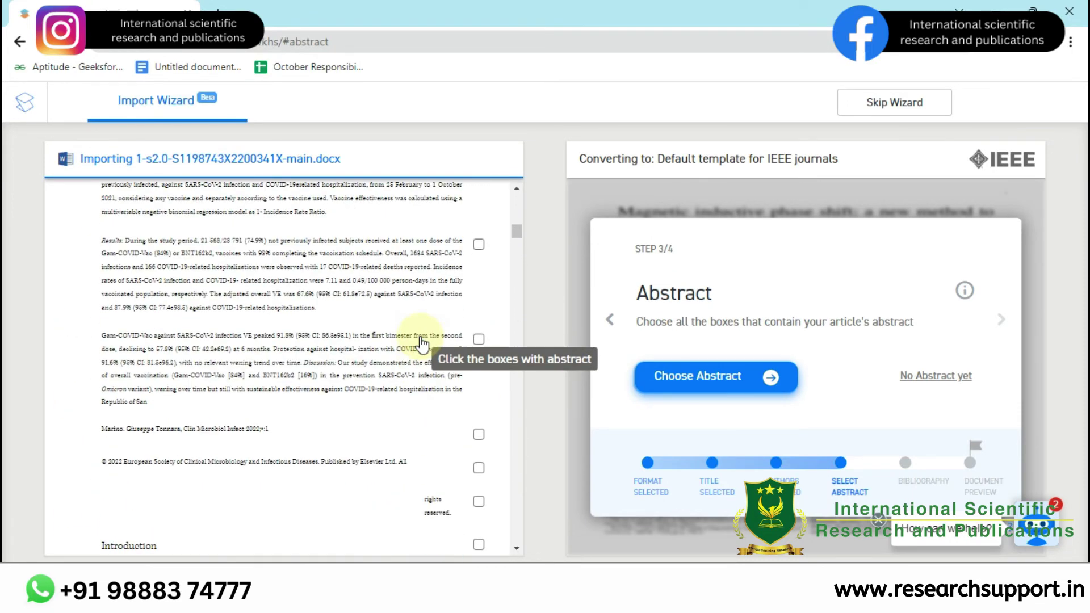
{"action": "scroll", "coordinate": [419, 336], "scroll_direction": "up", "scroll_amount": 3}
{"action": "scroll", "coordinate": [419, 338], "scroll_direction": "down", "scroll_amount": 10}
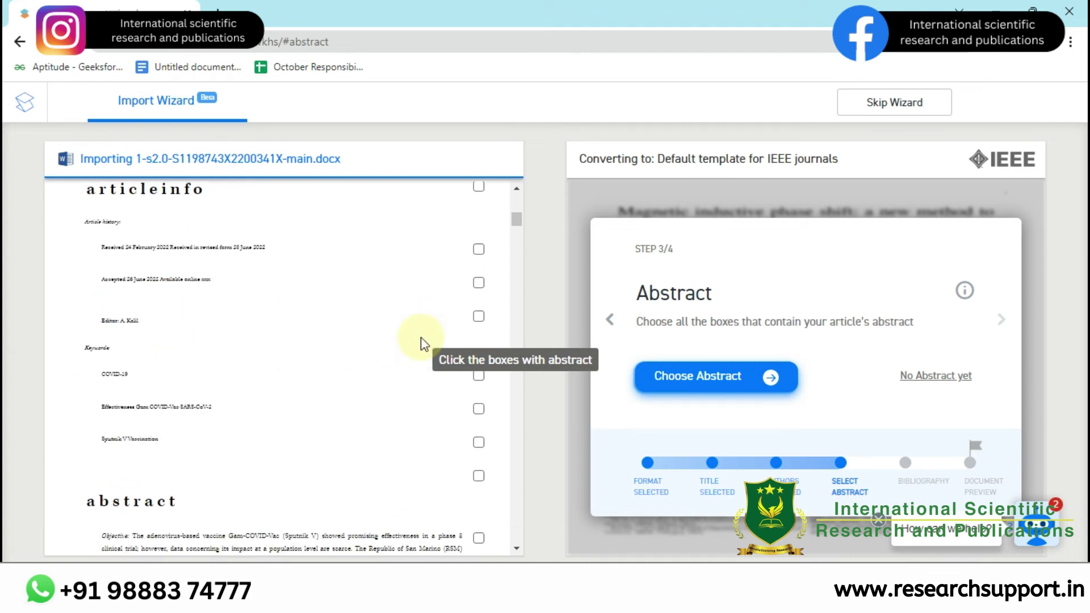
{"action": "scroll", "coordinate": [275, 451], "scroll_direction": "down", "scroll_amount": 4}
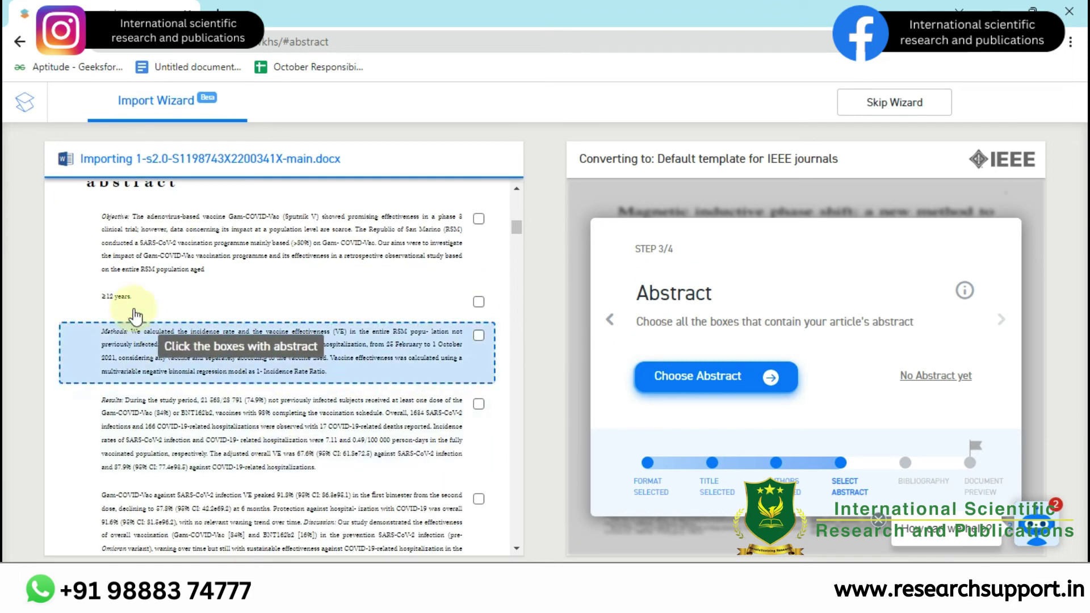
{"action": "left_click", "coordinate": [220, 225]}
{"action": "left_click", "coordinate": [340, 369]}
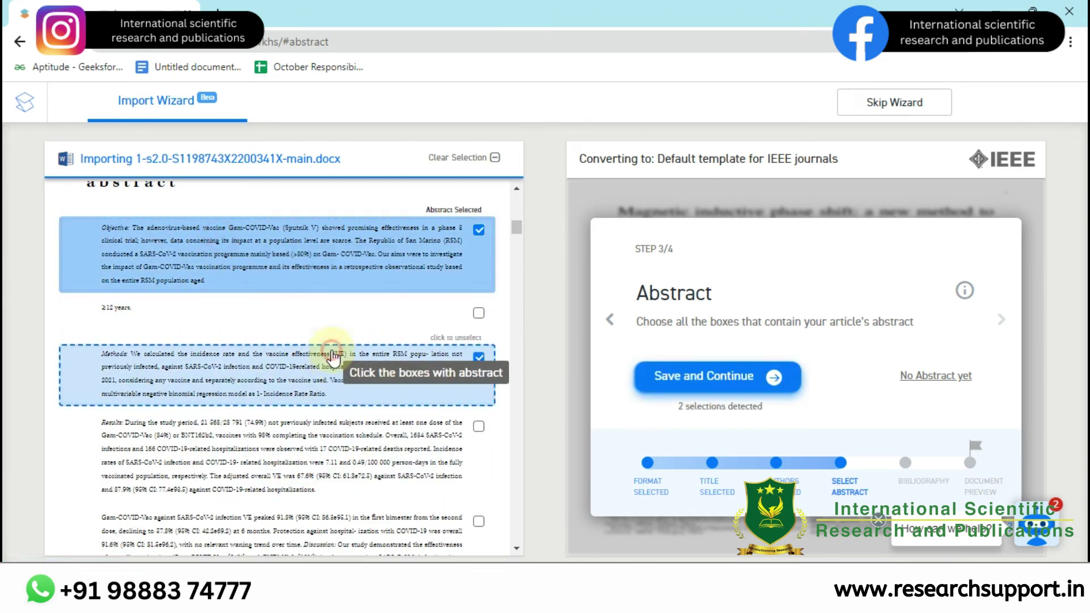
{"action": "left_click", "coordinate": [321, 425]}
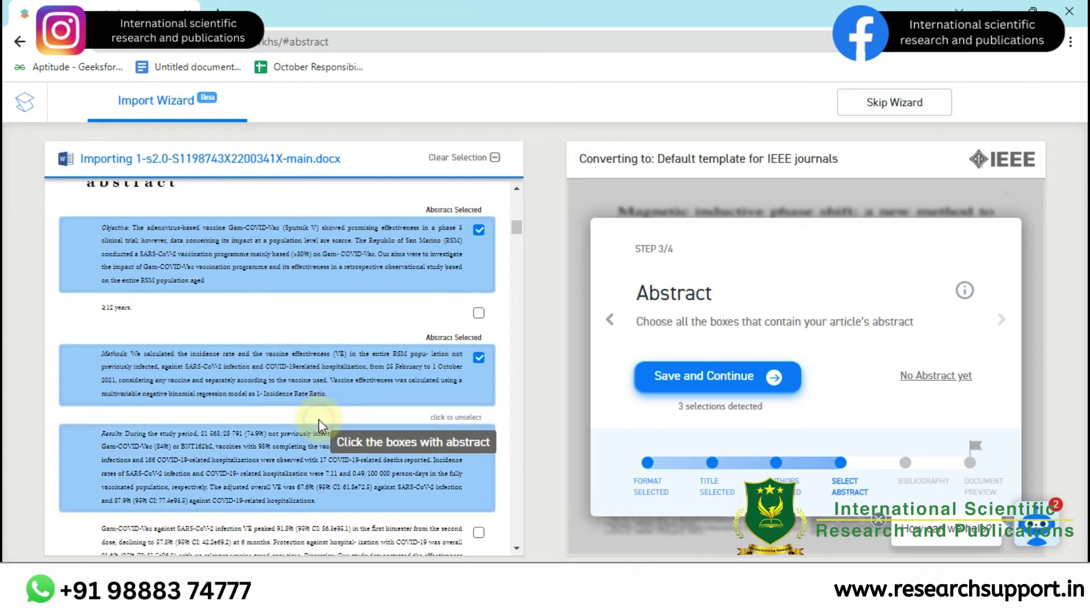
{"action": "left_click", "coordinate": [663, 375]}
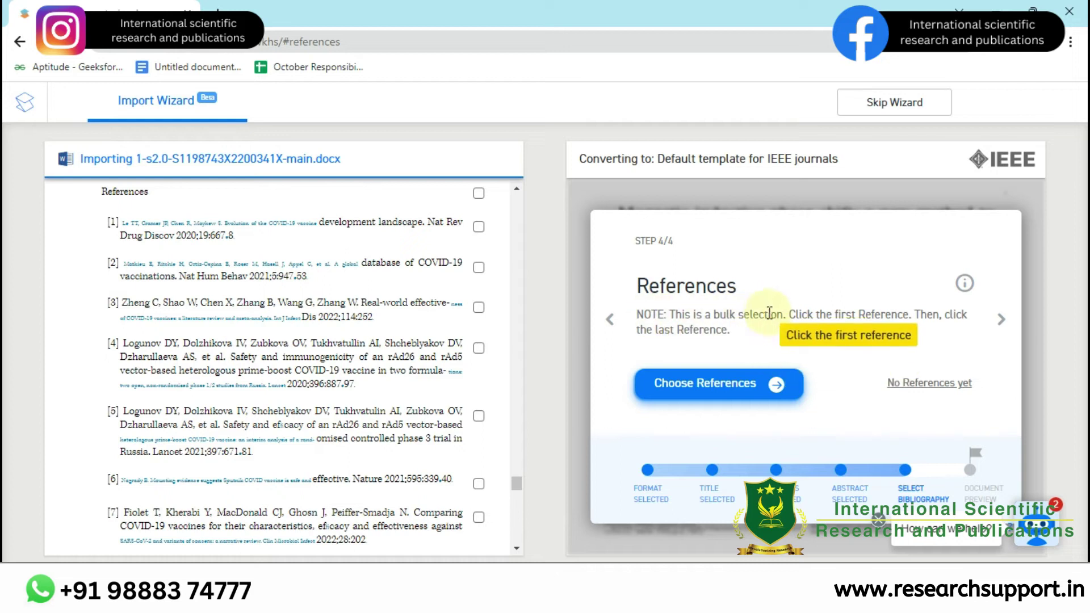
Mark references [1] to [5] as the article's bibliography and save the selection
{"action": "left_click", "coordinate": [255, 234]}
{"action": "left_click", "coordinate": [255, 278]}
{"action": "left_click", "coordinate": [254, 329]}
{"action": "left_click", "coordinate": [234, 391]}
{"action": "left_click", "coordinate": [244, 474]}
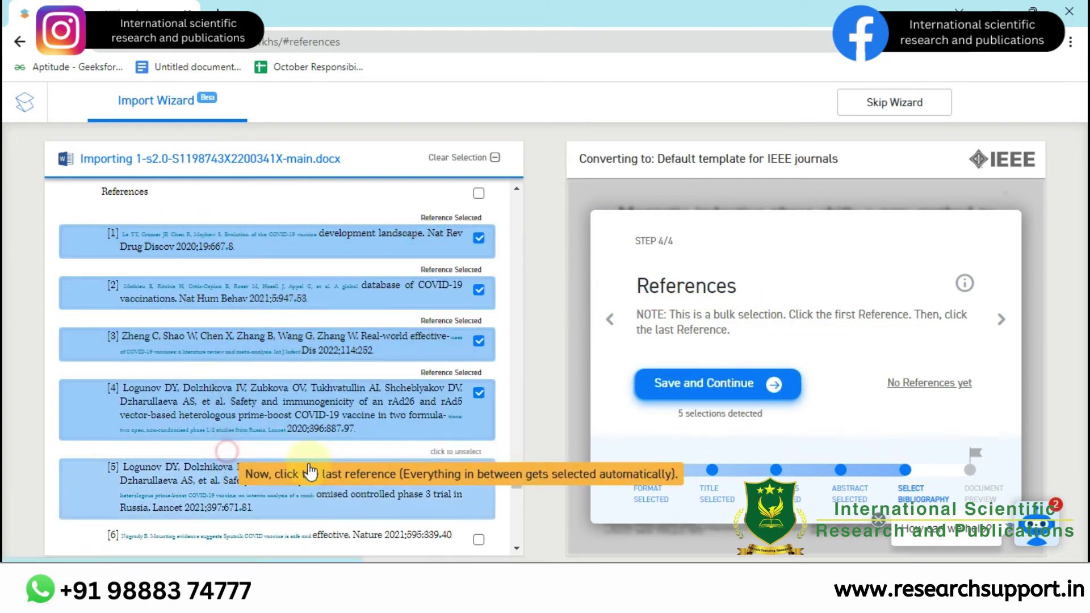
{"action": "left_click", "coordinate": [745, 396]}
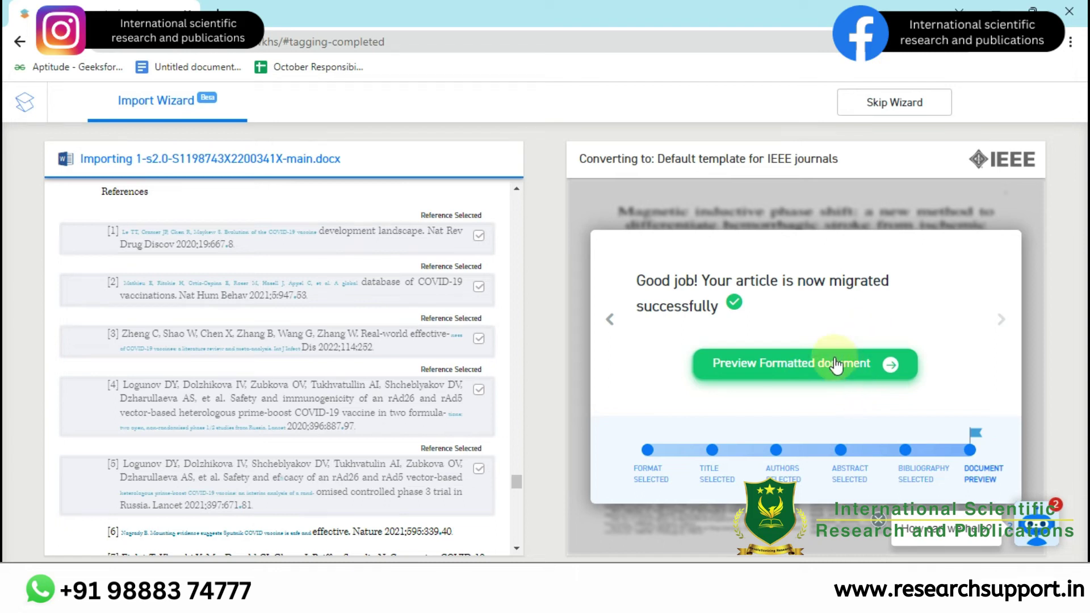
Preview the formatted document and examine its layout in the IEEE journals template
{"action": "left_click", "coordinate": [851, 374]}
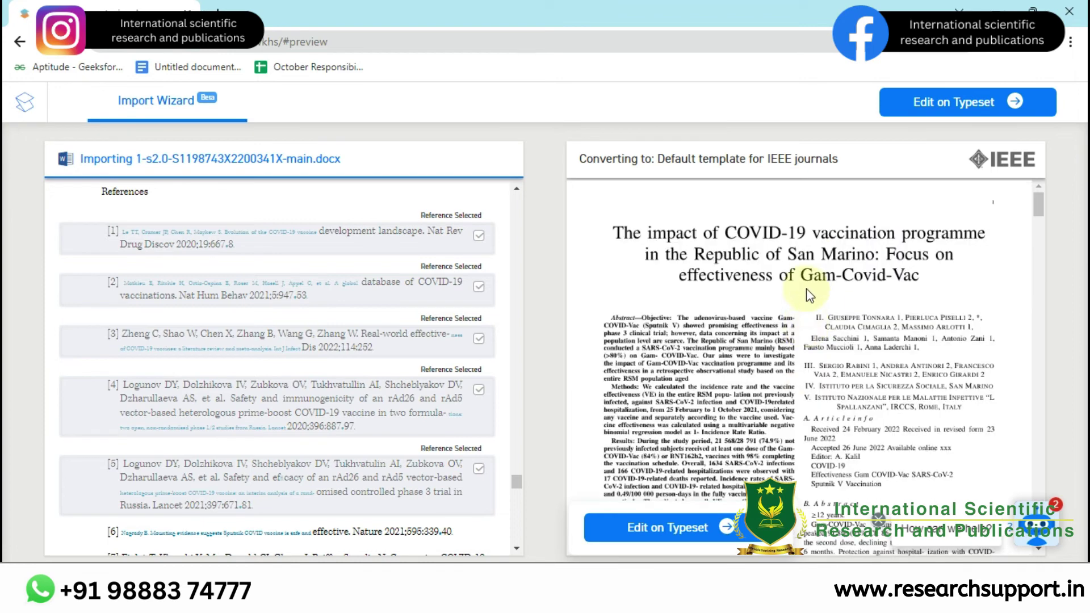
{"action": "scroll", "coordinate": [828, 321], "scroll_direction": "down", "scroll_amount": 8}
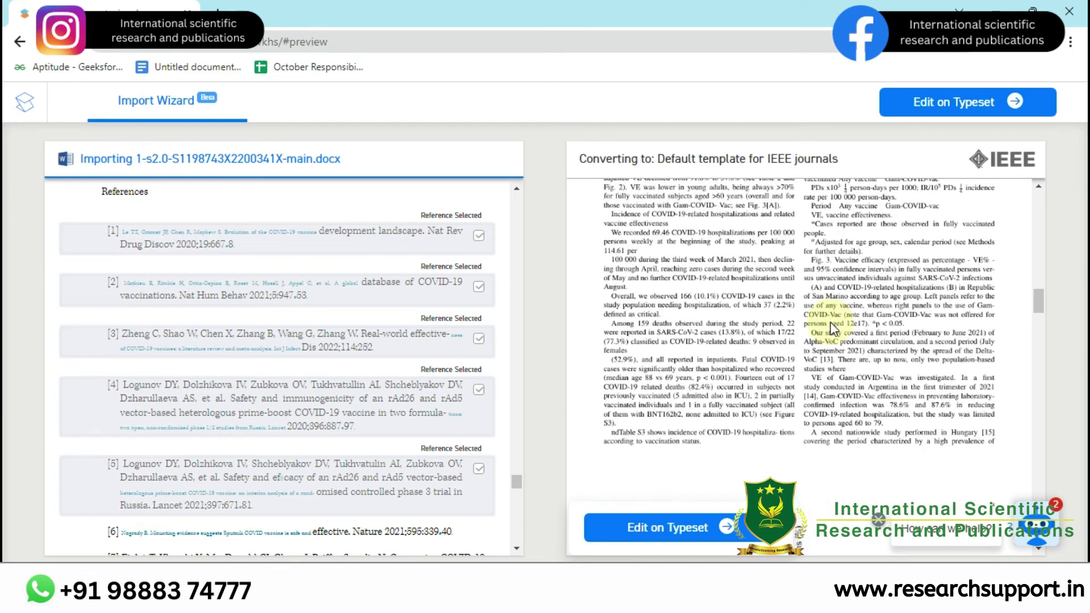
{"action": "scroll", "coordinate": [830, 324], "scroll_direction": "down", "scroll_amount": 10}
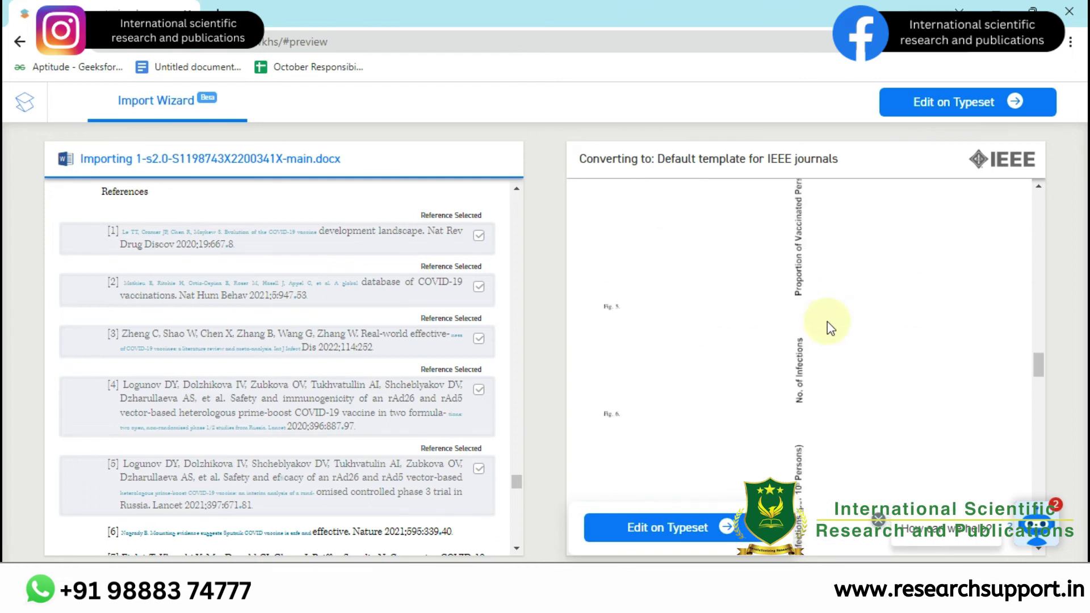
{"action": "scroll", "coordinate": [830, 328], "scroll_direction": "up", "scroll_amount": 15}
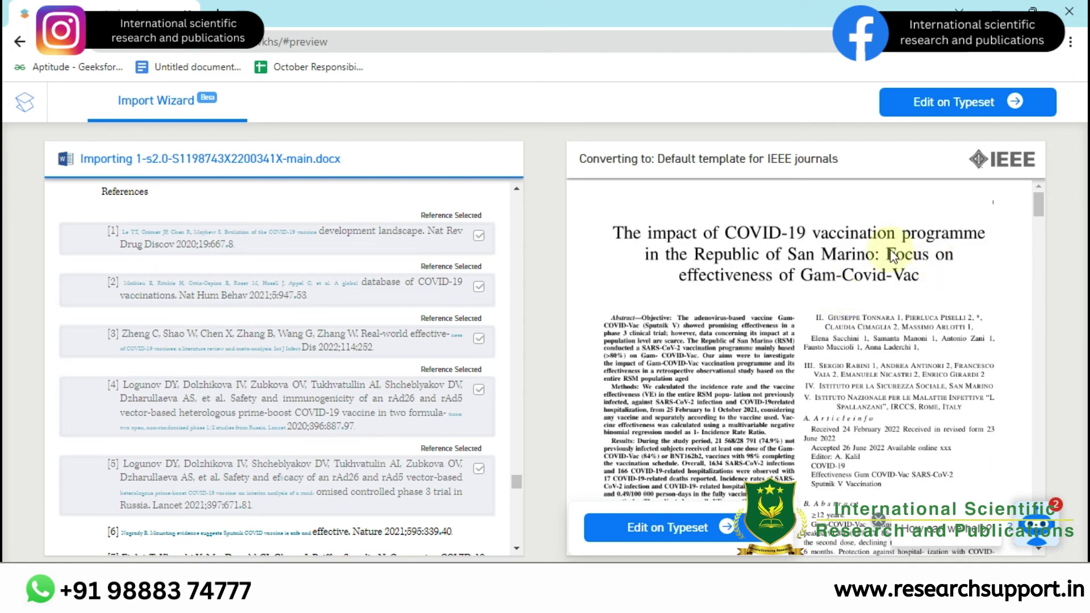
Open the converted paper for editing on Typeset and insert a period in front of its title
{"action": "left_click", "coordinate": [665, 532]}
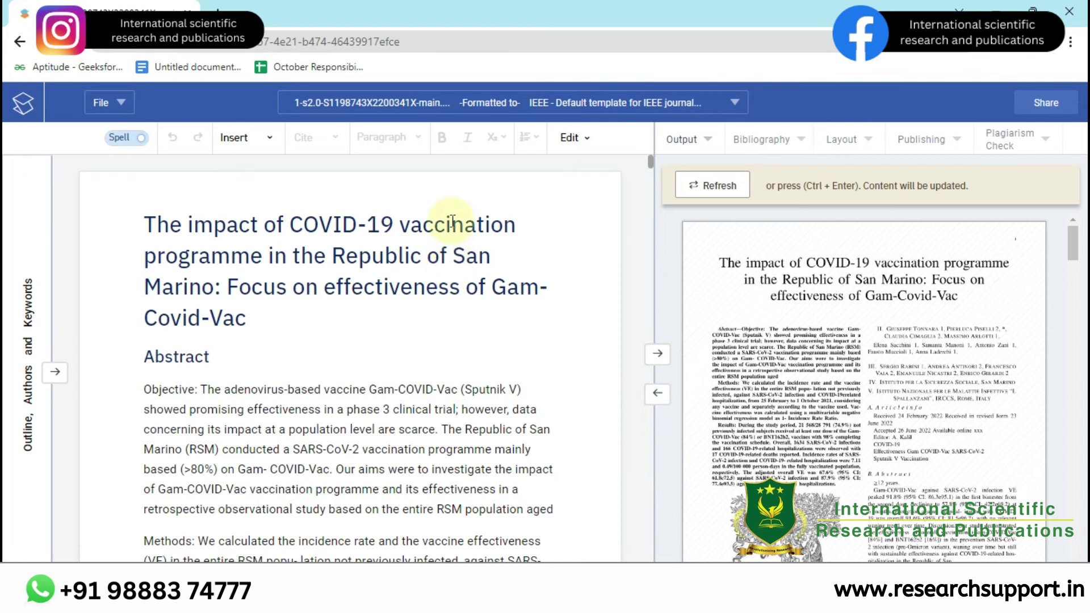
{"action": "type", "text": "."}
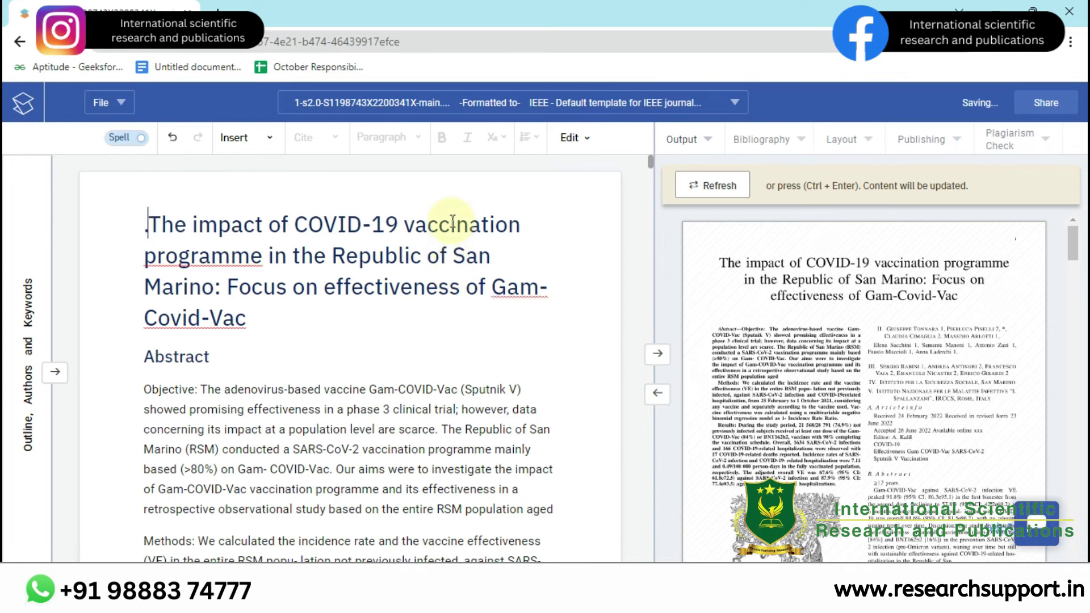
{"action": "scroll", "coordinate": [393, 389], "scroll_direction": "down", "scroll_amount": 20}
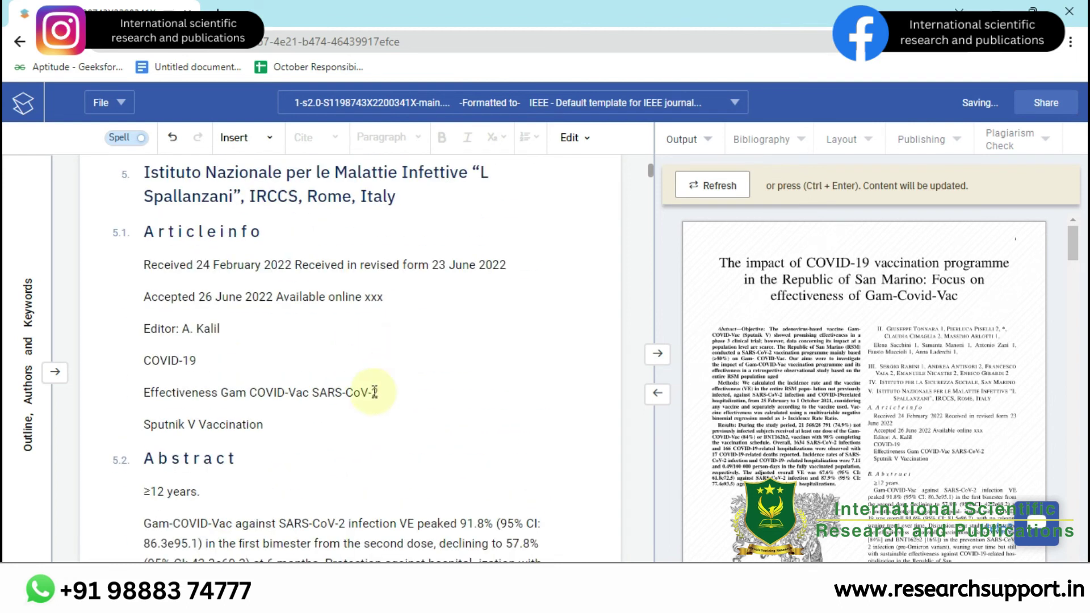
{"action": "scroll", "coordinate": [374, 392], "scroll_direction": "down", "scroll_amount": 20}
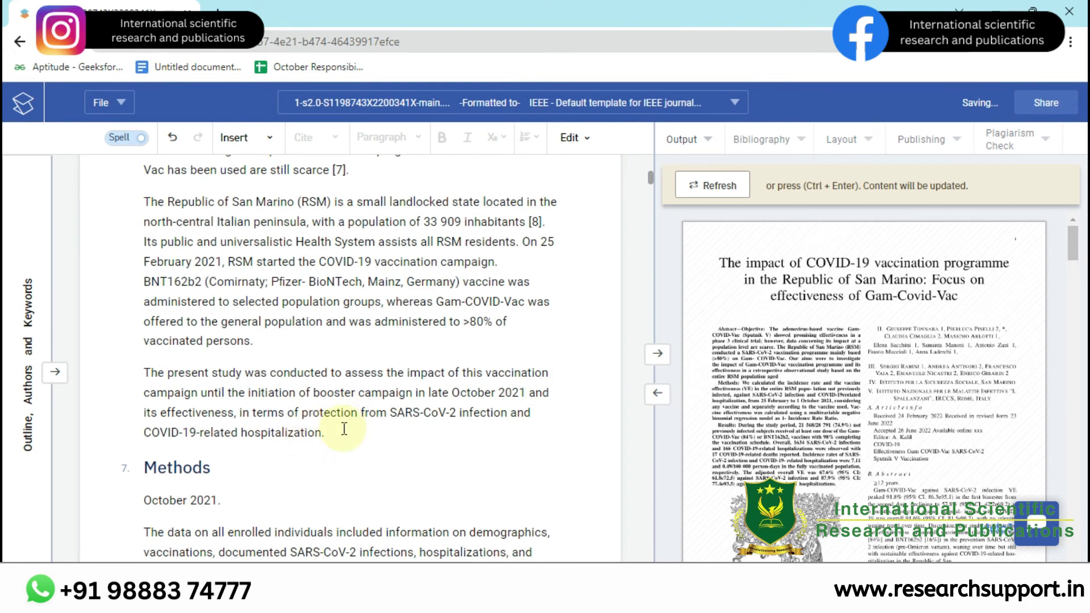
{"action": "scroll", "coordinate": [305, 164], "scroll_direction": "up", "scroll_amount": 10}
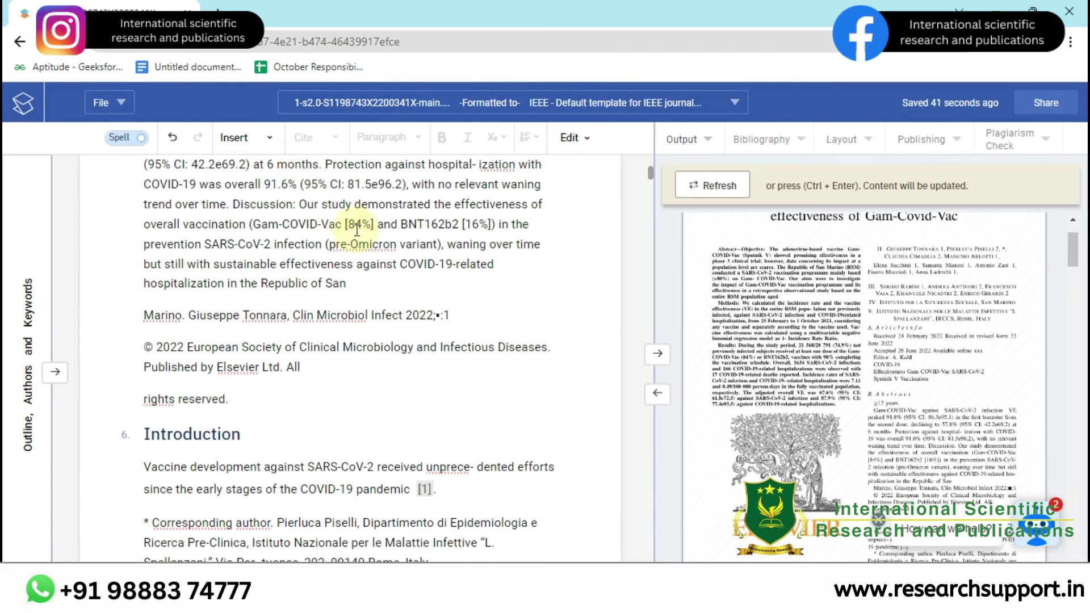
Save the formatted paper as a PDF using the 1000-word download option
{"action": "left_click", "coordinate": [113, 106]}
{"action": "mouse_move", "coordinate": [177, 200]}
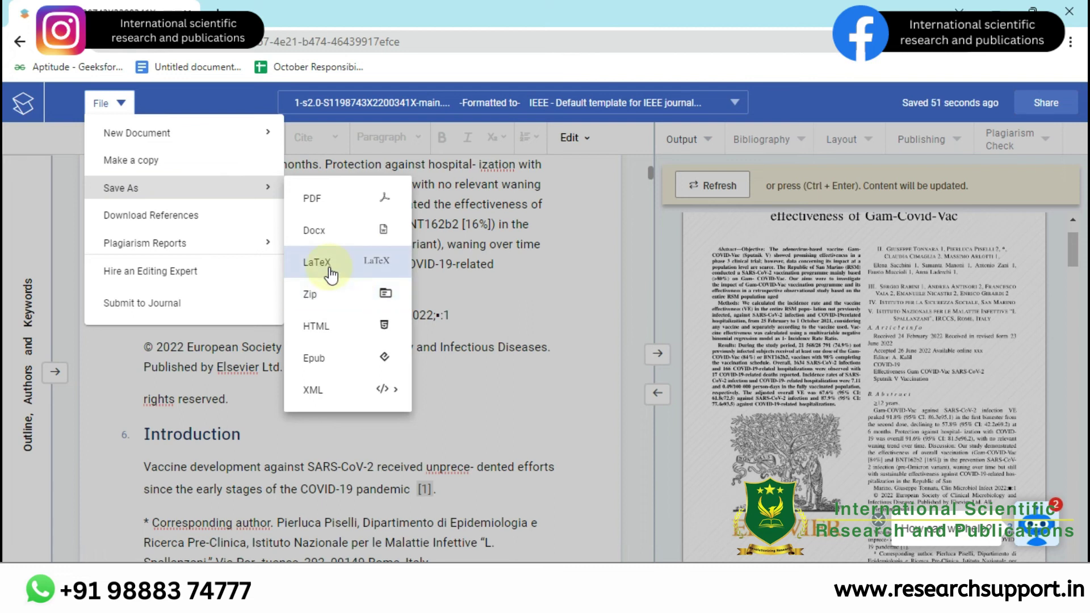
{"action": "left_click", "coordinate": [323, 199]}
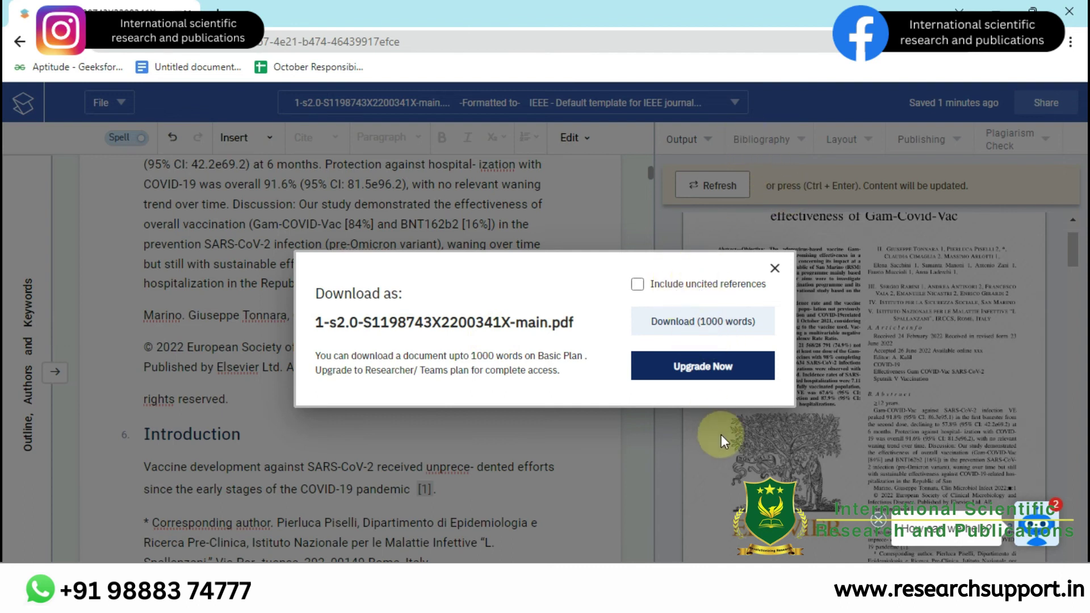
{"action": "left_click", "coordinate": [679, 321]}
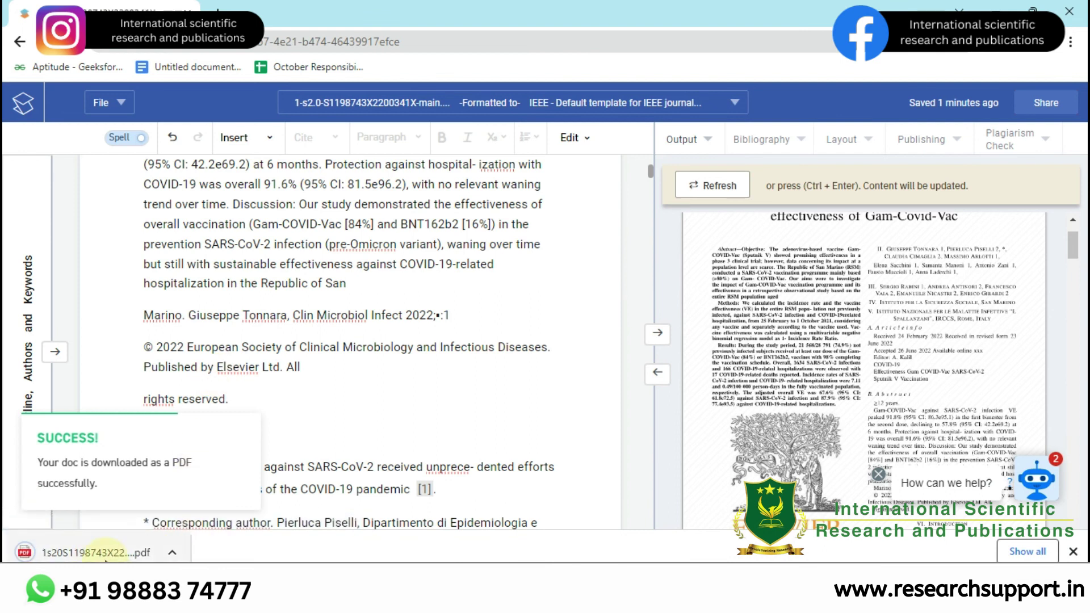
Open the downloaded PDF of the paper and look through its pages
{"action": "left_click", "coordinate": [112, 554]}
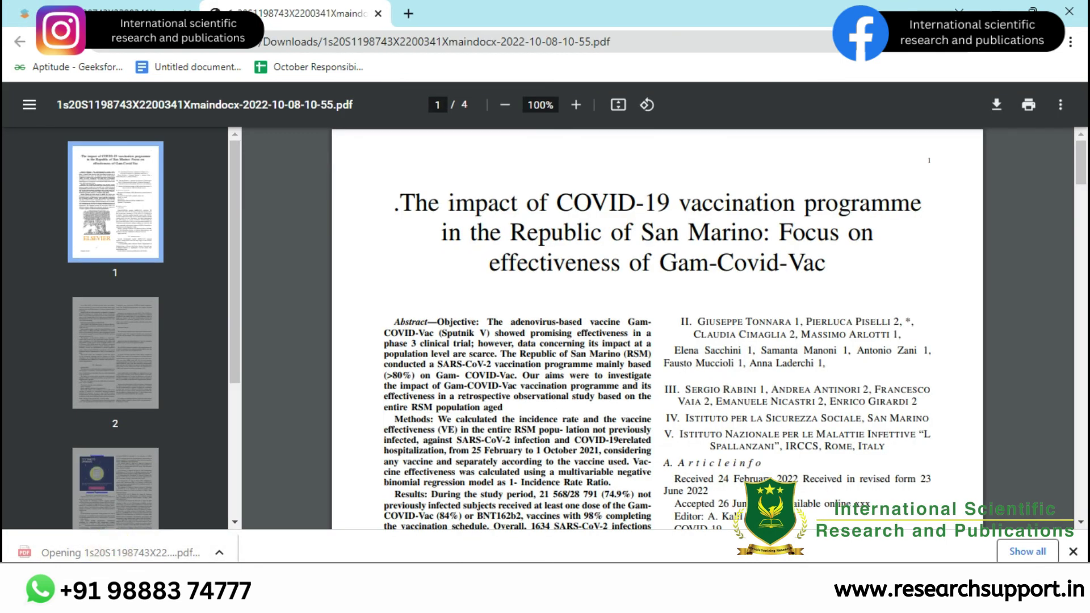
{"action": "scroll", "coordinate": [596, 372], "scroll_direction": "down", "scroll_amount": 20}
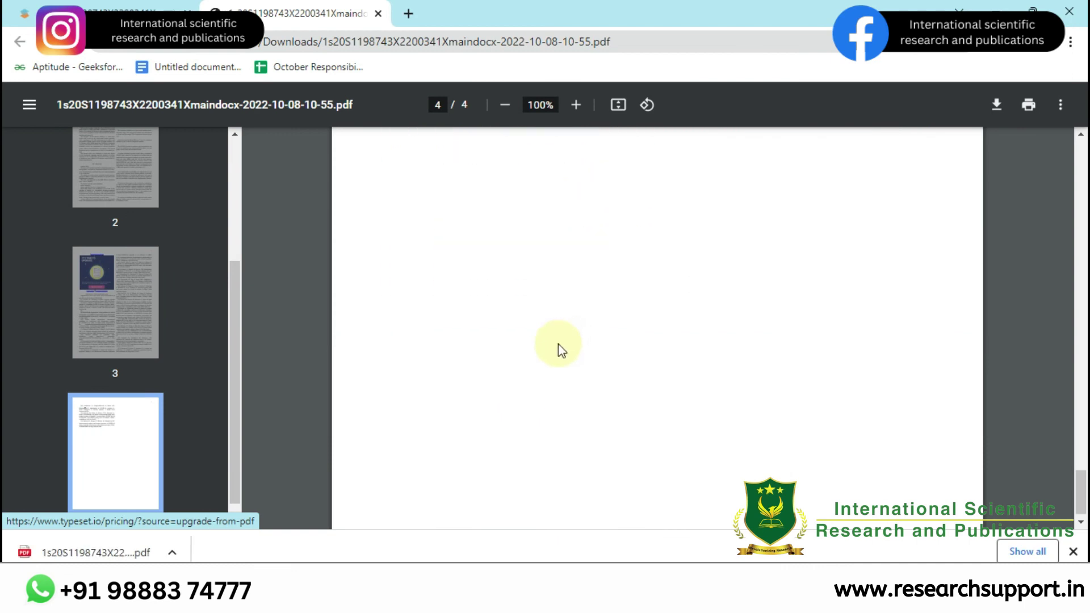
{"action": "scroll", "coordinate": [559, 347], "scroll_direction": "up", "scroll_amount": 20}
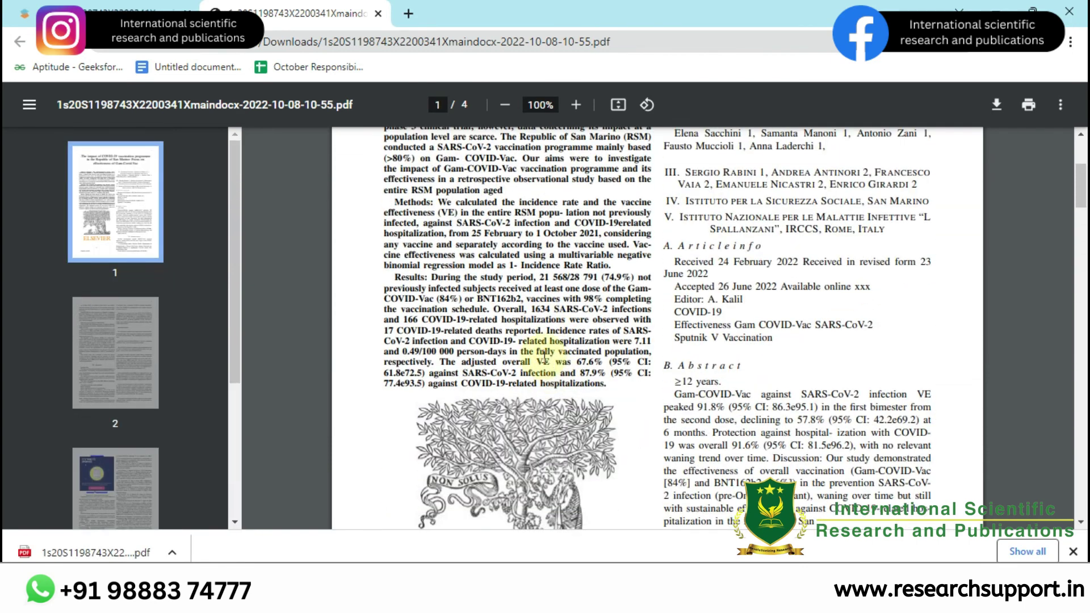
{"action": "scroll", "coordinate": [691, 202], "scroll_direction": "up", "scroll_amount": 4}
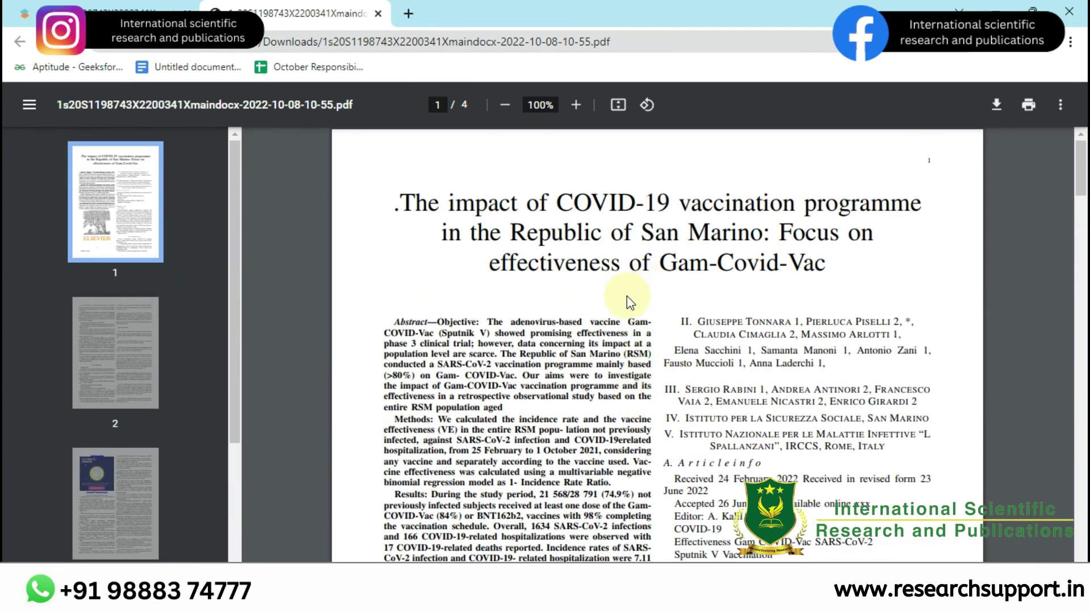